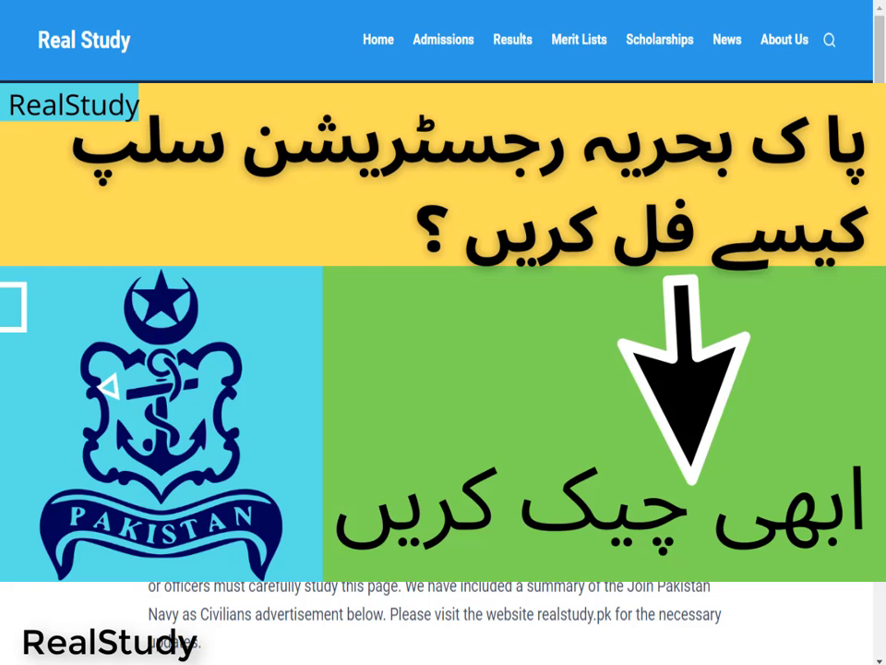
# Highlight the Real Study site name and the Pak Navy Registration Slip 2021 title
pyautogui.scroll(-1, 223, 243)
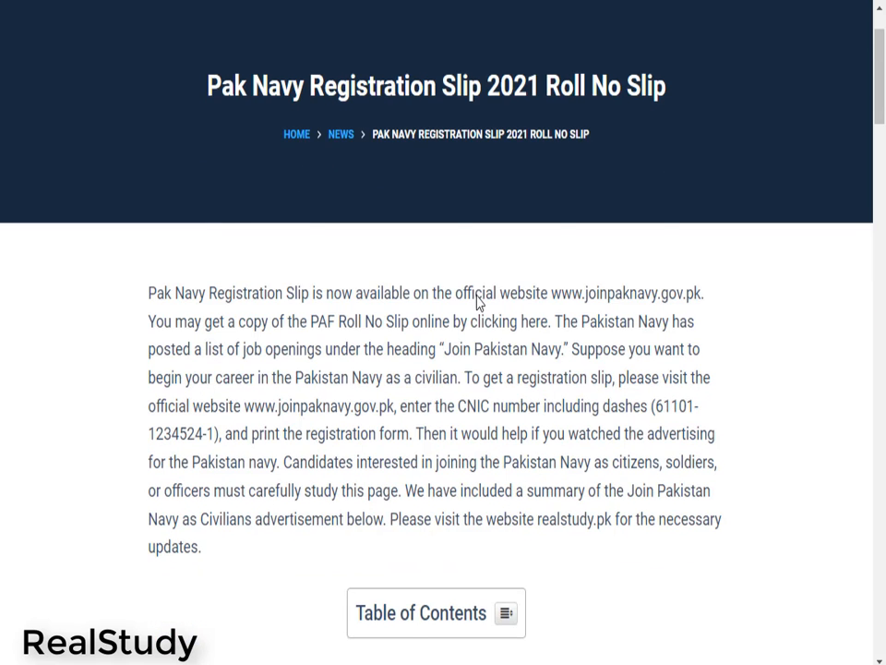
pyautogui.scroll(-2, 471, 309)
pyautogui.scroll(3, 218, 240)
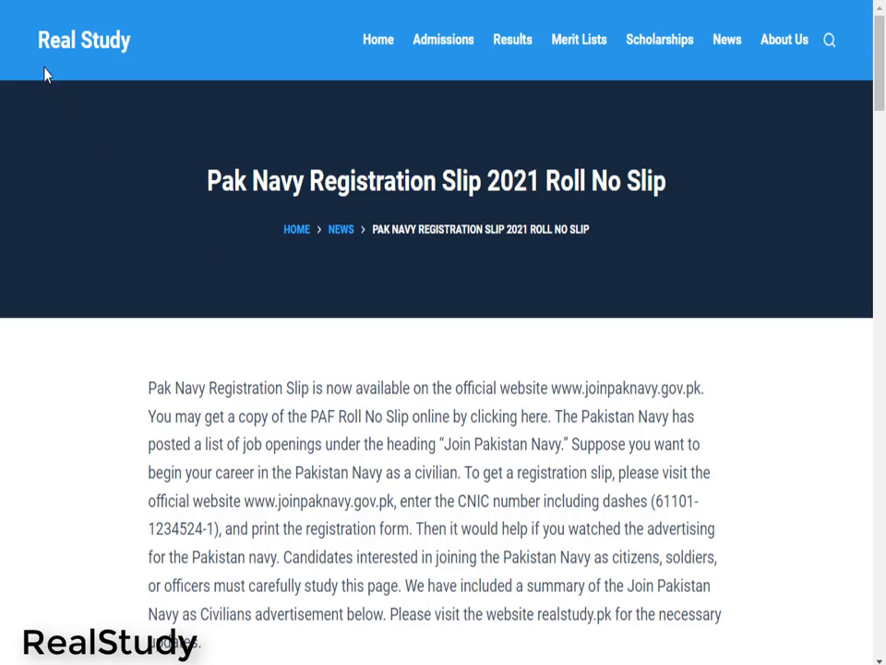
pyautogui.moveTo(34, 30); pyautogui.dragTo(175, 52)
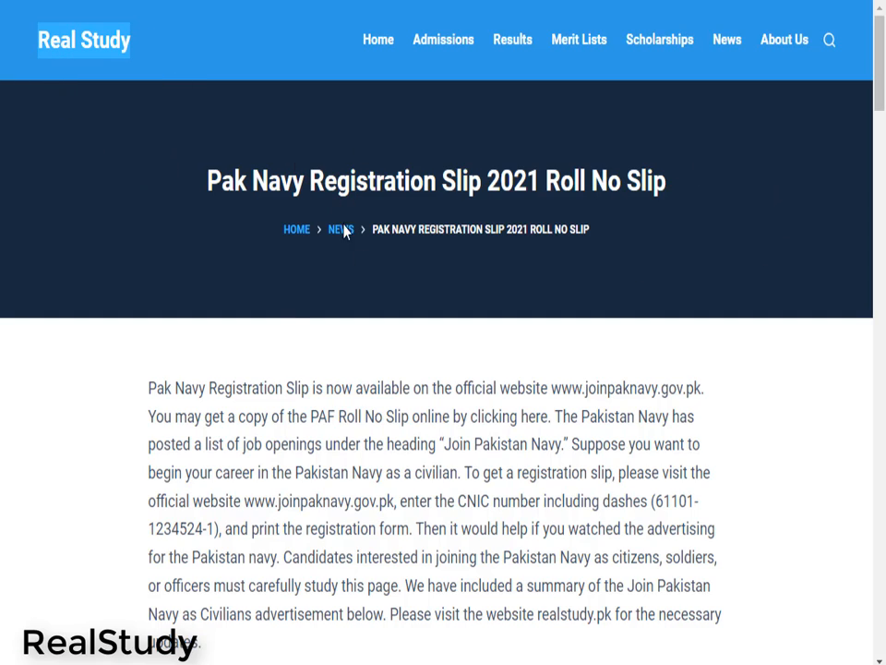
pyautogui.scroll(-2, 372, 274)
pyautogui.scroll(2, 382, 257)
pyautogui.moveTo(192, 169); pyautogui.dragTo(696, 131)
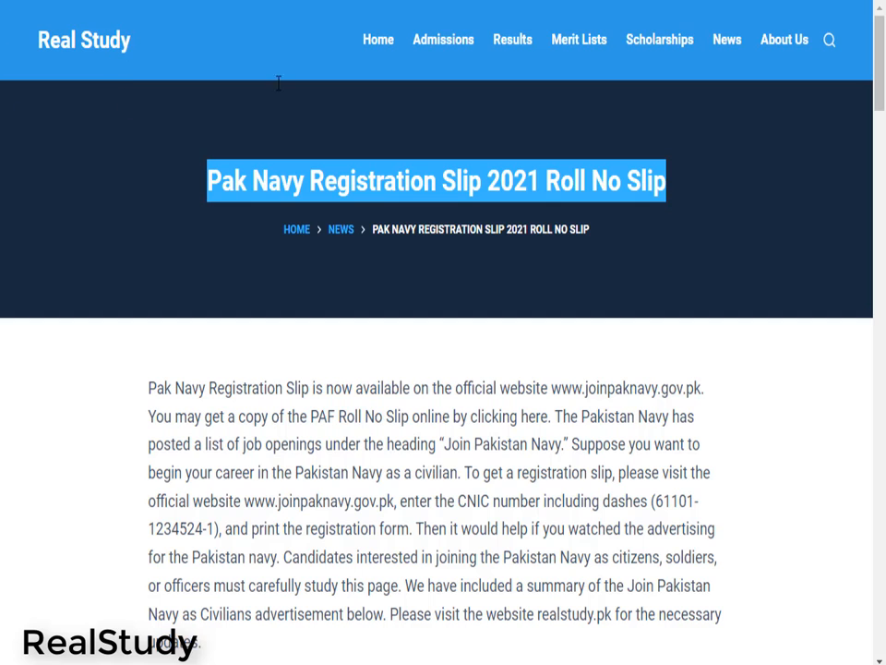
# Scroll to the joinpaknavy.gov.pk Online Registration Form for 2021 section and highlight its heading
pyautogui.scroll(-2, 755, 312)
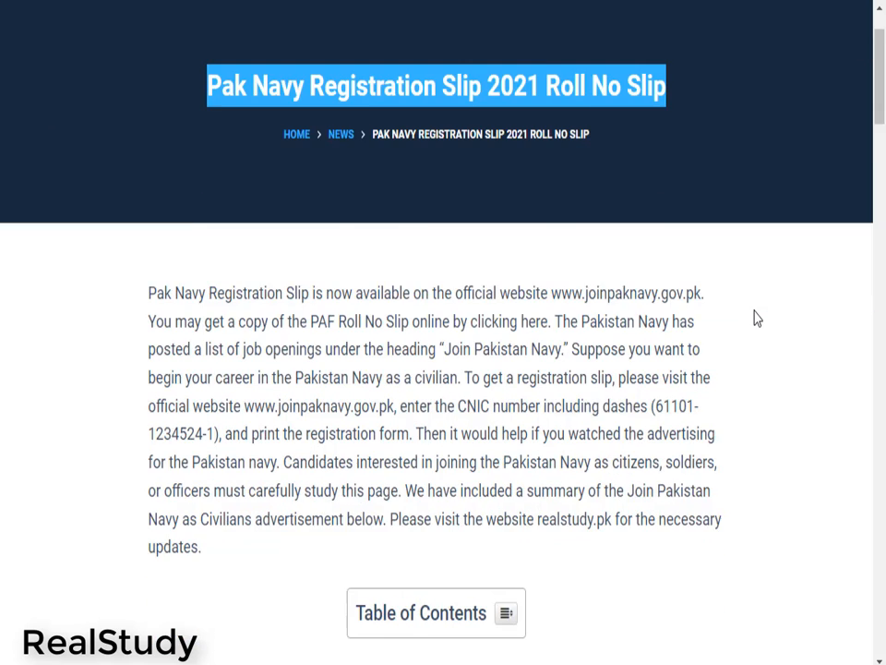
pyautogui.scroll(-2, 755, 319)
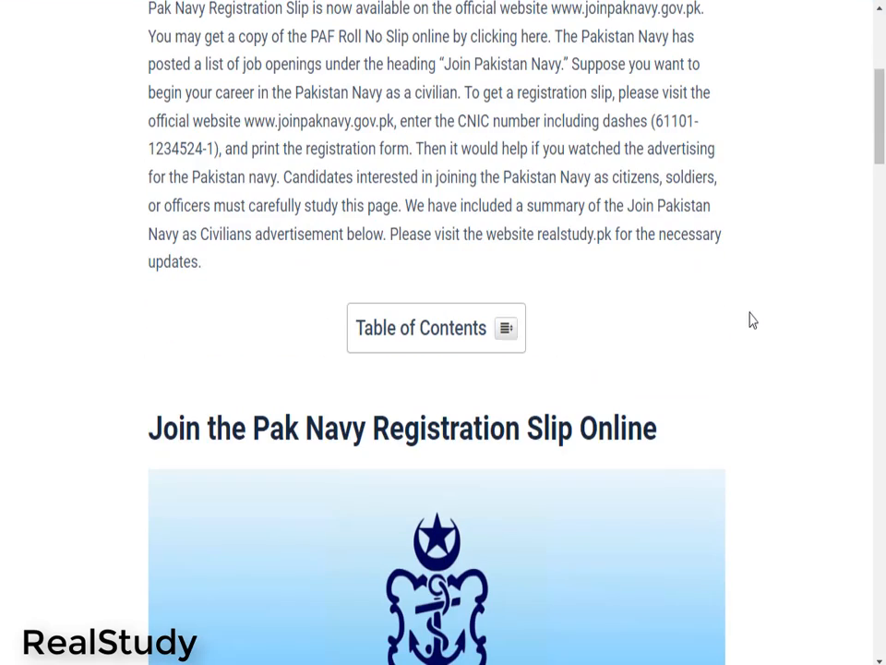
pyautogui.scroll(-2, 750, 318)
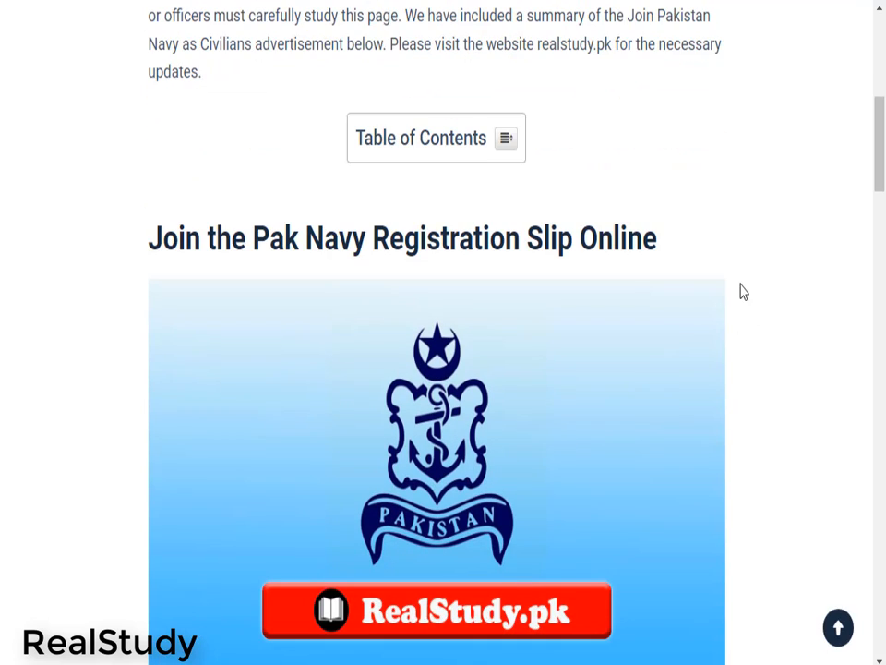
pyautogui.scroll(-1, 743, 292)
pyautogui.scroll(-1, 744, 292)
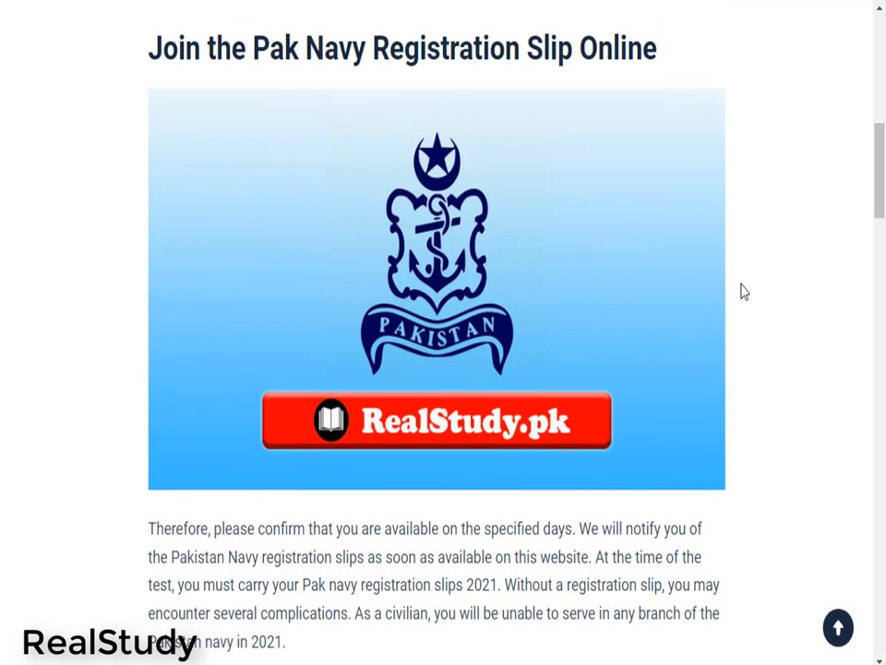
pyautogui.scroll(-1, 744, 291)
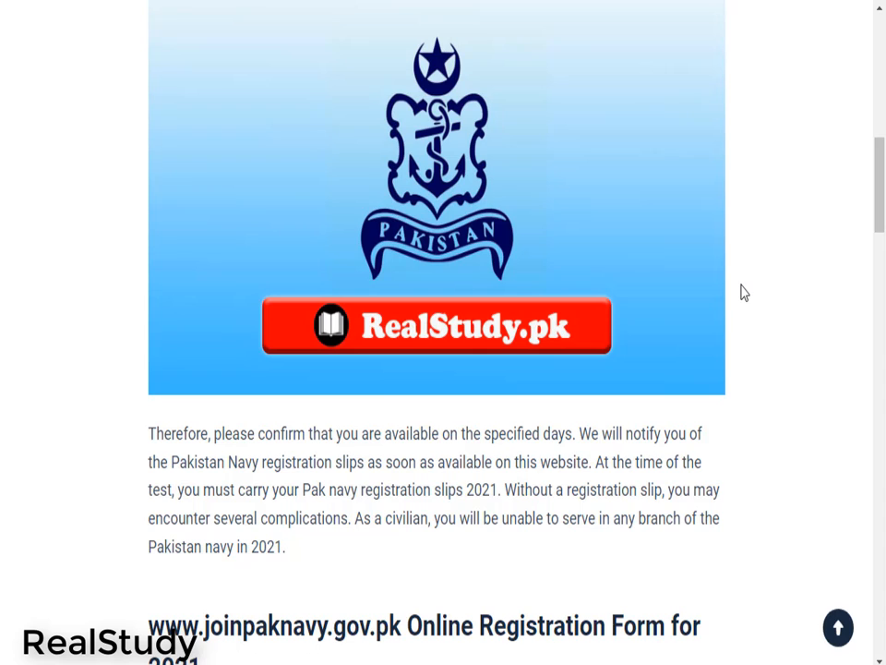
pyautogui.scroll(-1, 744, 293)
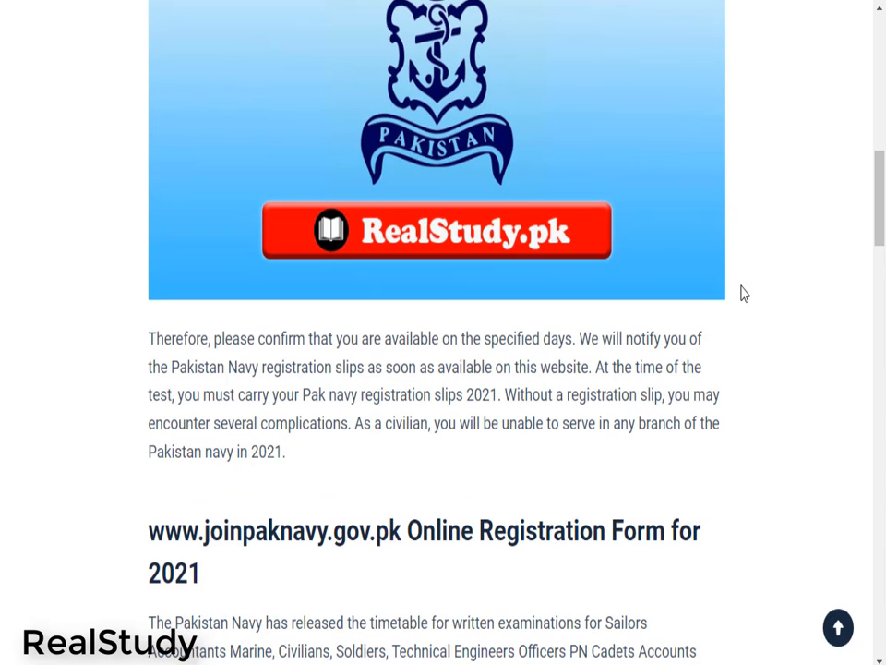
pyautogui.scroll(-1, 744, 293)
pyautogui.scroll(-1, 743, 293)
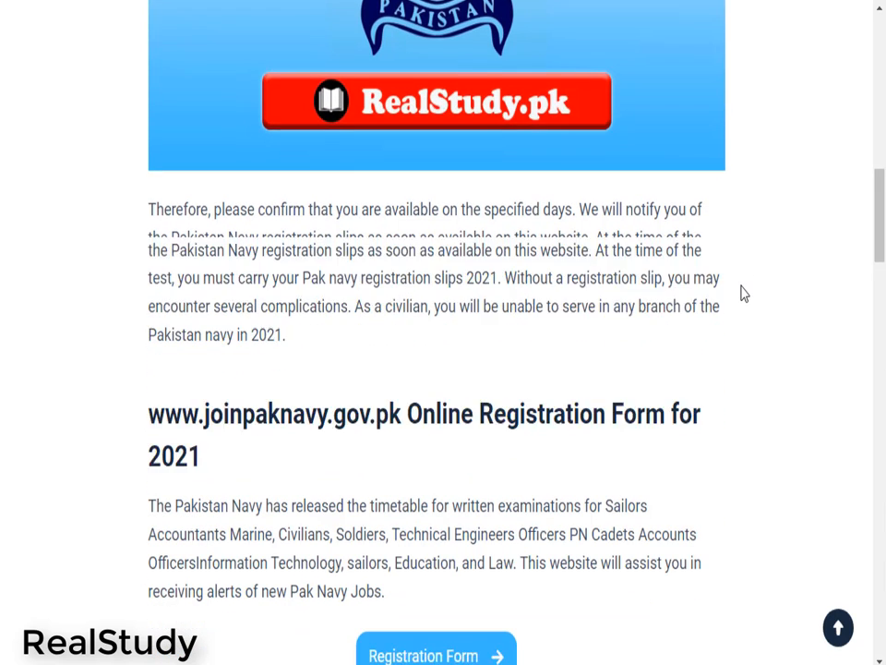
pyautogui.scroll(-1, 736, 297)
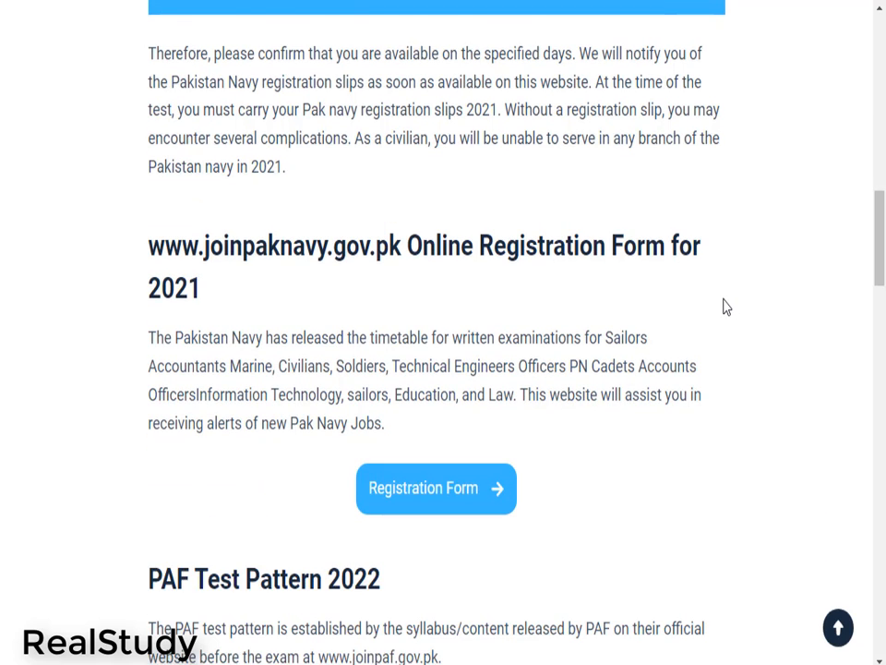
pyautogui.scroll(-1, 725, 307)
pyautogui.scroll(-1, 726, 308)
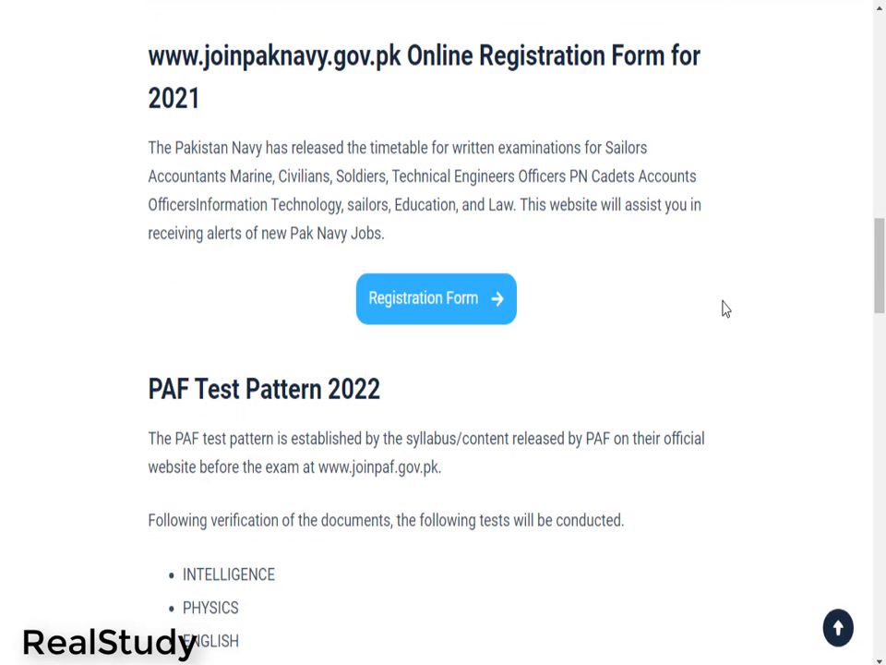
pyautogui.scroll(-1, 724, 307)
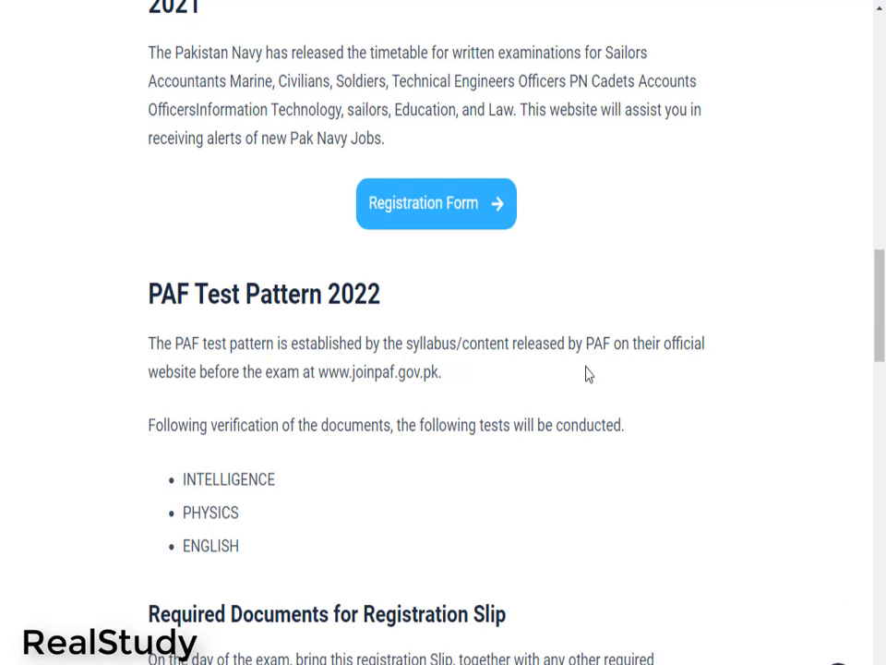
pyautogui.scroll(2, 397, 261)
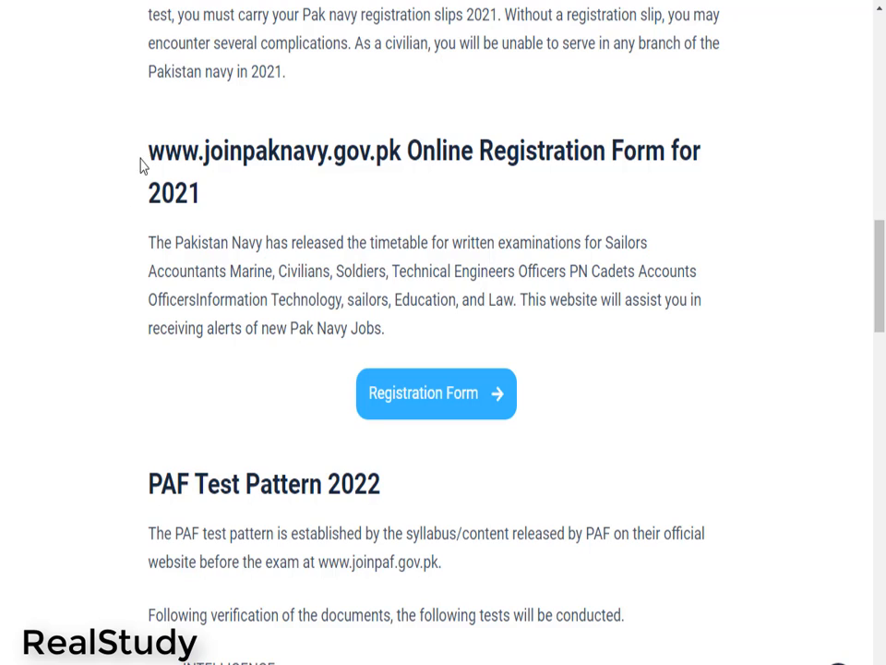
pyautogui.moveTo(143, 166); pyautogui.dragTo(227, 202)
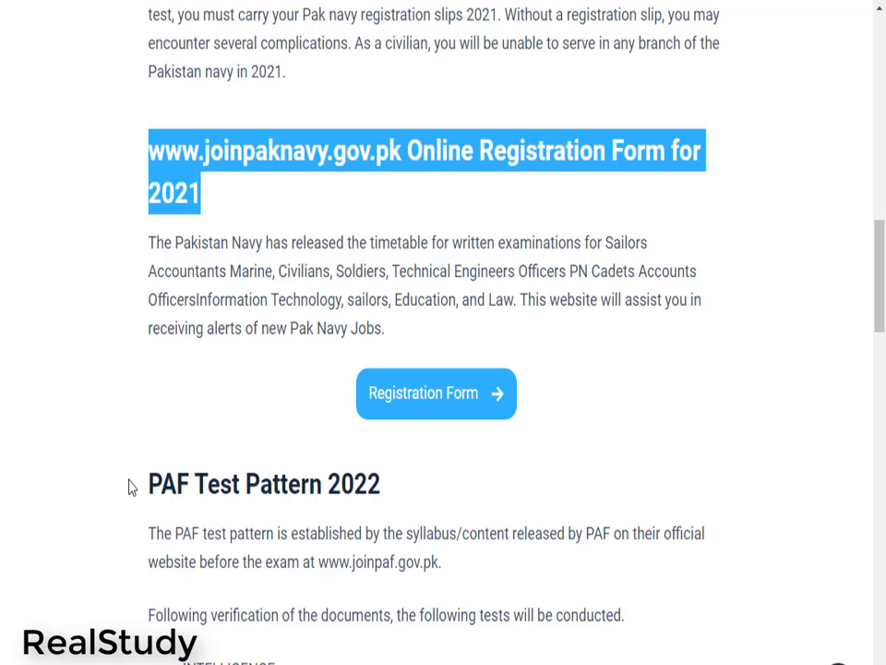
pyautogui.moveTo(130, 484); pyautogui.dragTo(457, 613)
pyautogui.click(581, 403)
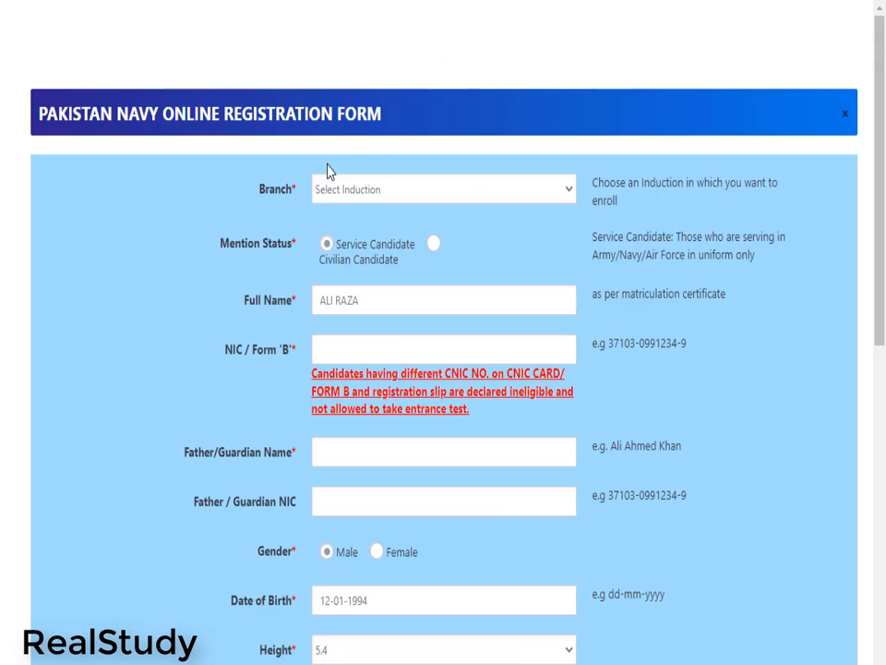
# Clear the pre-filled 12-01-1994 date of birth on the Pakistan Navy registration form
pyautogui.moveTo(384, 113); pyautogui.dragTo(16, 155)
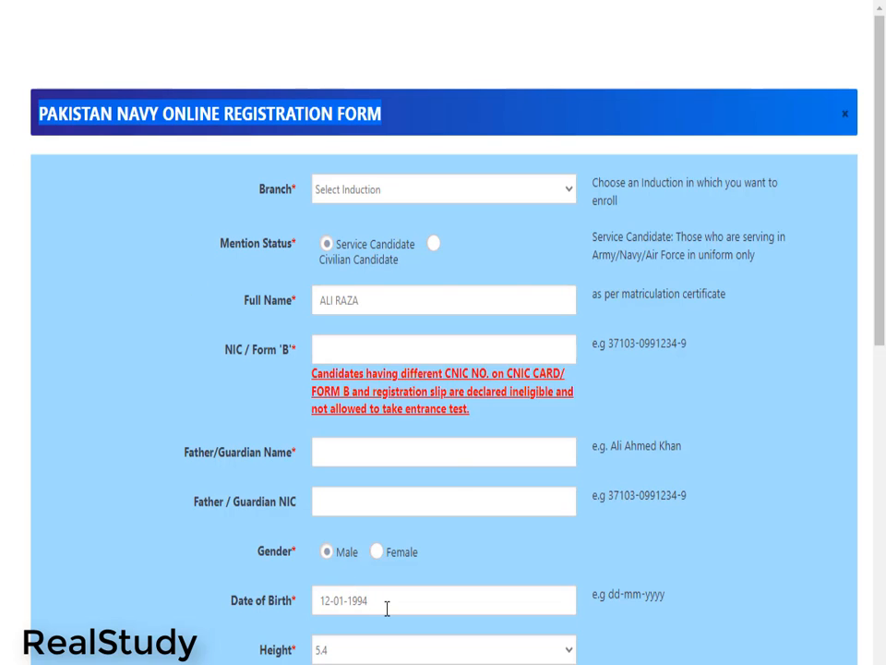
pyautogui.click(267, 597)
pyautogui.press('BackSpace')
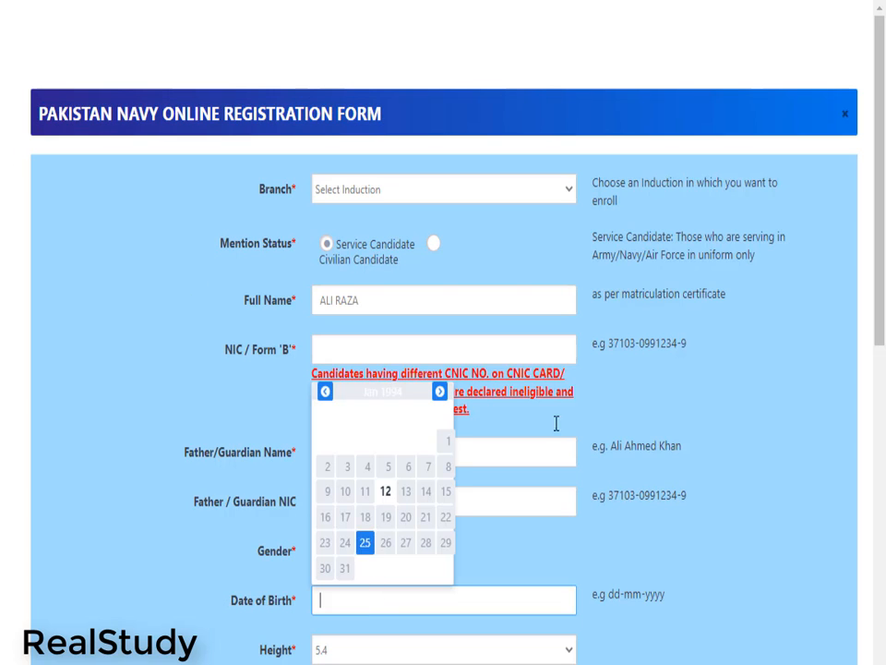
pyautogui.click(409, 201)
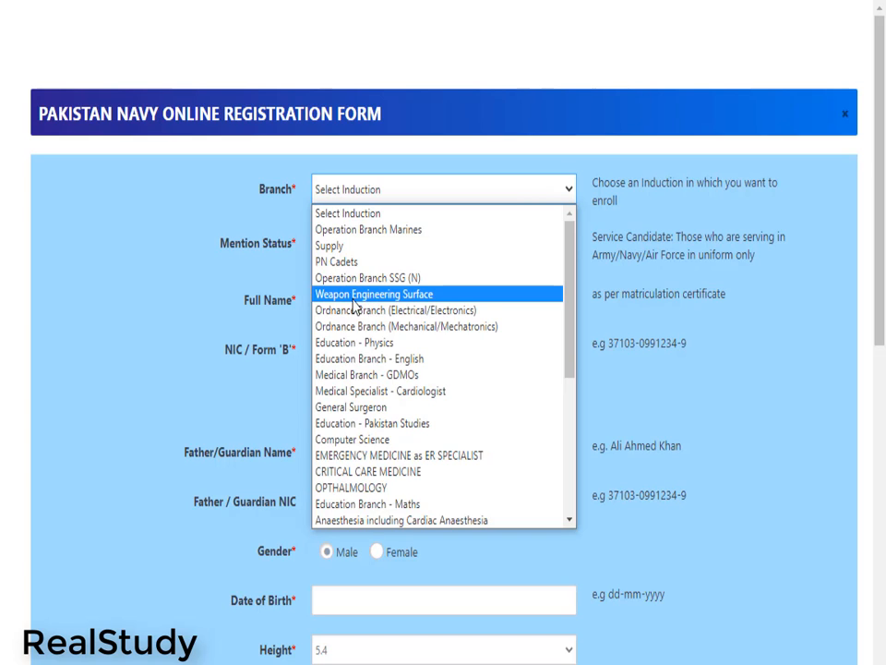
# Choose Weapon Engineering Surface as the branch and dismiss its eligibility criteria panel
pyautogui.click(369, 294)
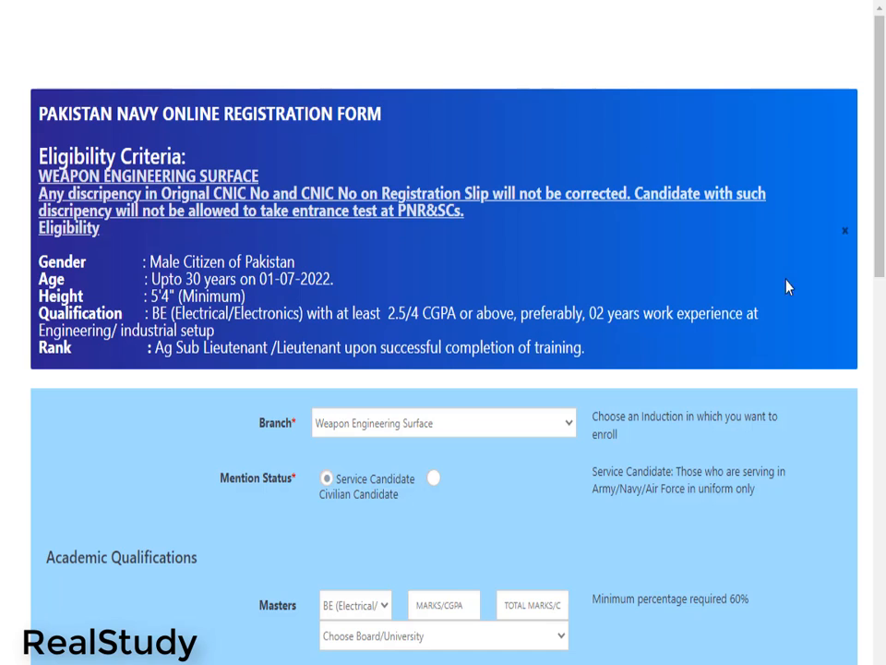
pyautogui.click(843, 234)
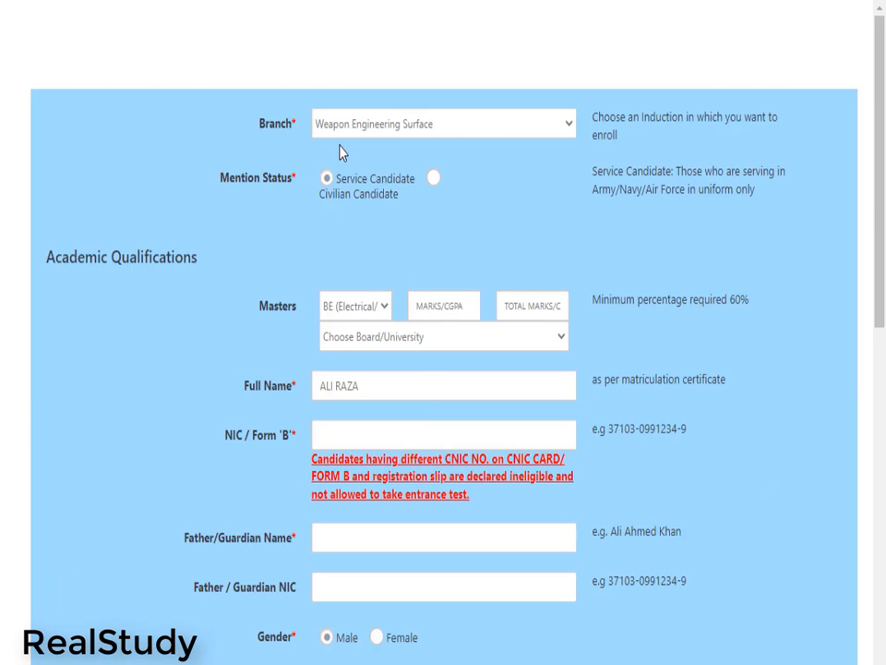
pyautogui.click(524, 128)
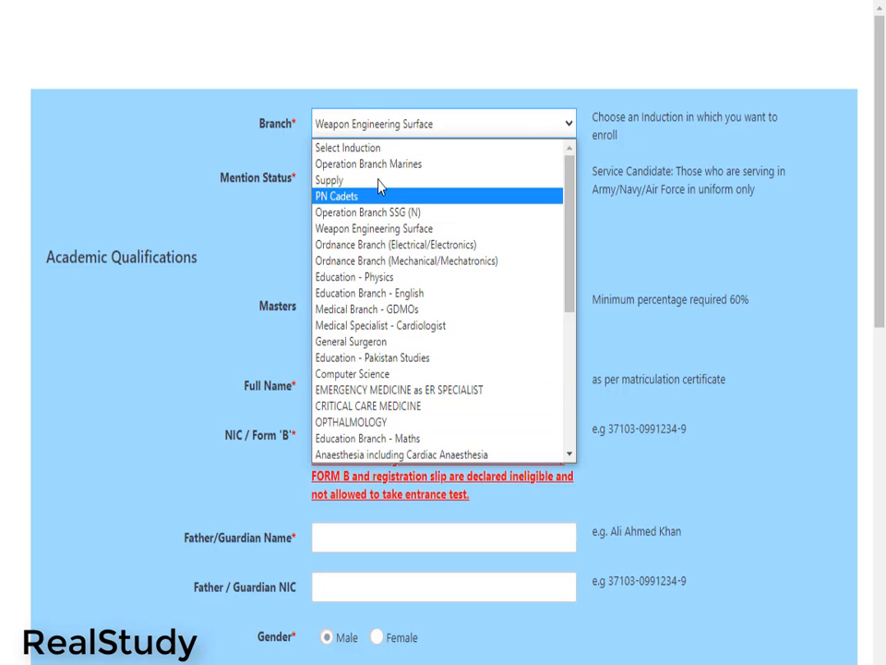
pyautogui.scroll(-3, 393, 281)
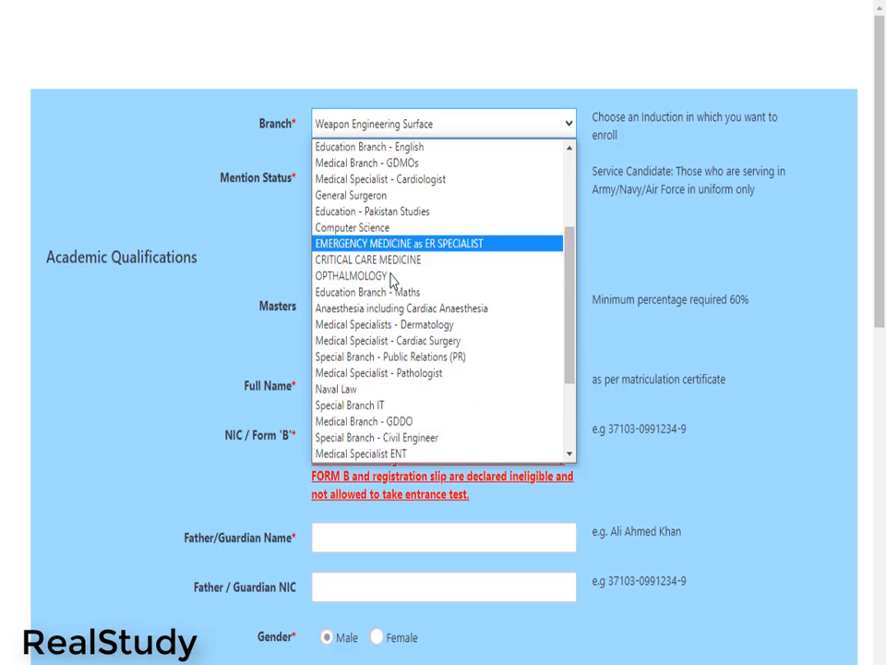
pyautogui.scroll(-3, 393, 282)
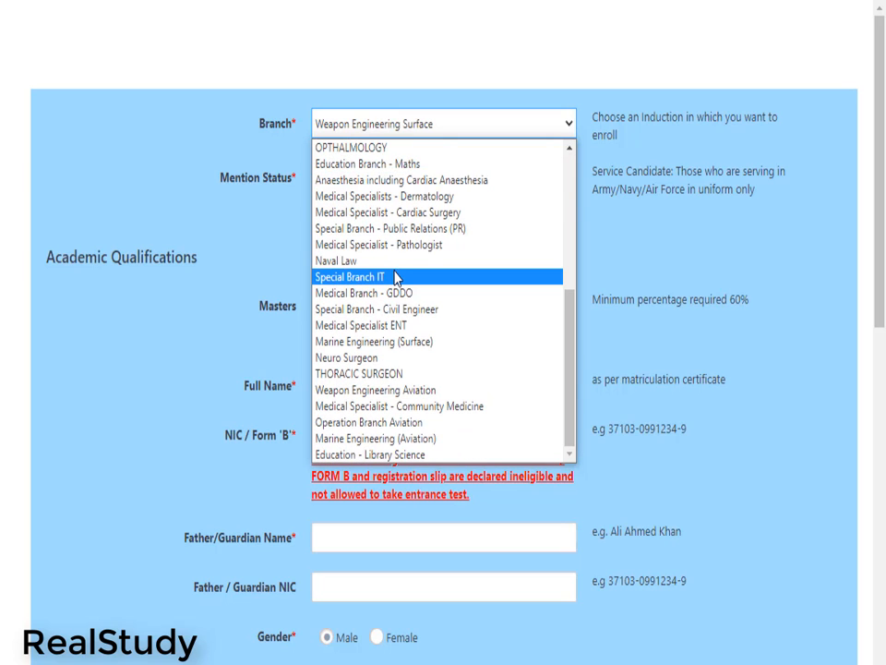
pyautogui.scroll(6, 395, 277)
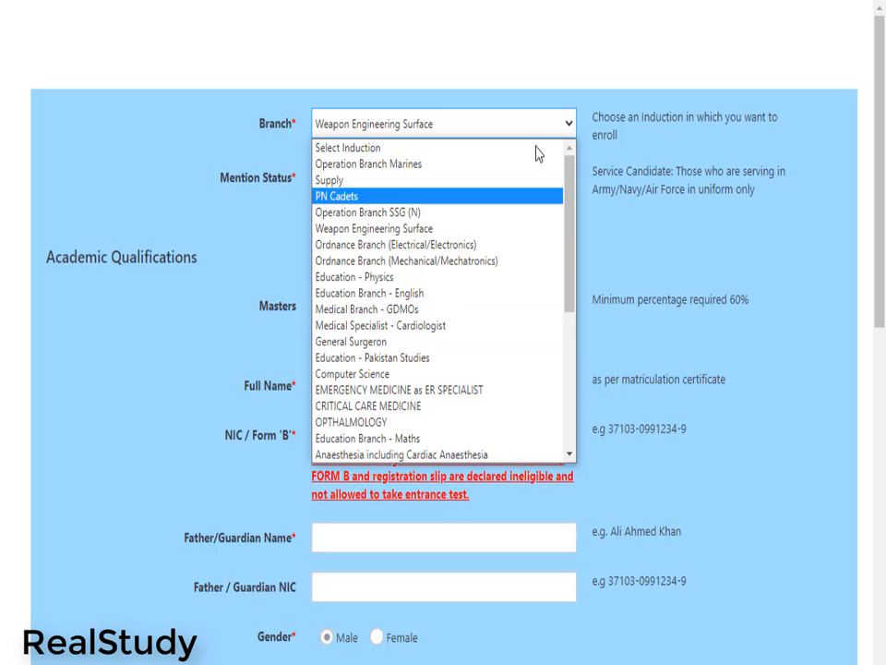
pyautogui.click(572, 126)
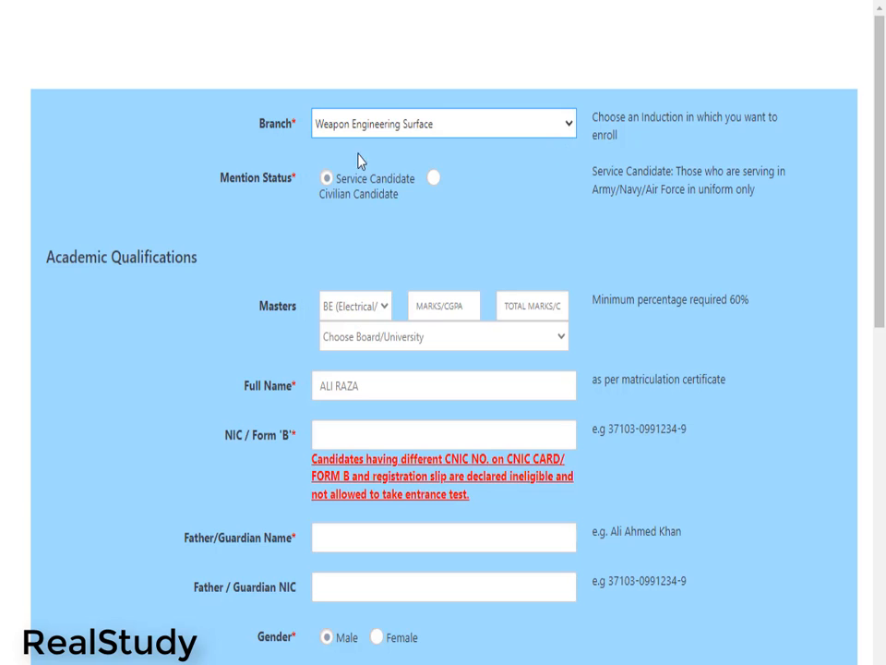
pyautogui.click(215, 182)
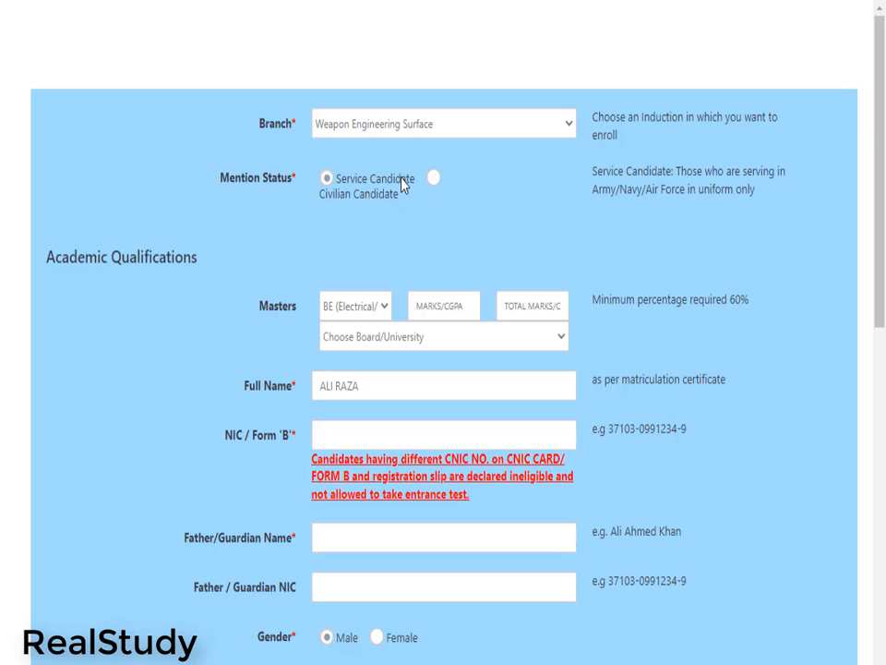
pyautogui.moveTo(360, 184); pyautogui.dragTo(326, 187)
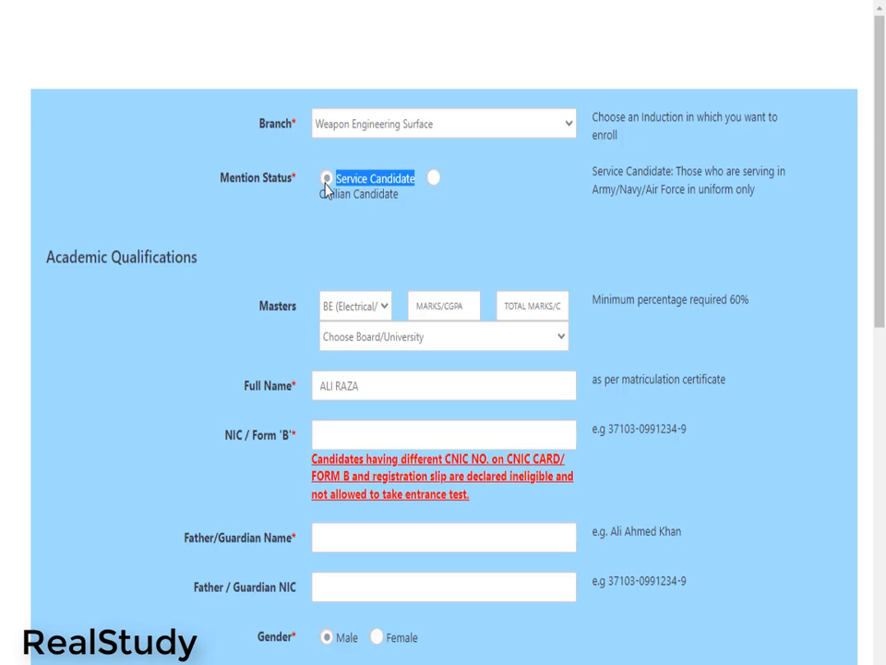
pyautogui.moveTo(393, 197); pyautogui.dragTo(329, 206)
pyautogui.click(415, 209)
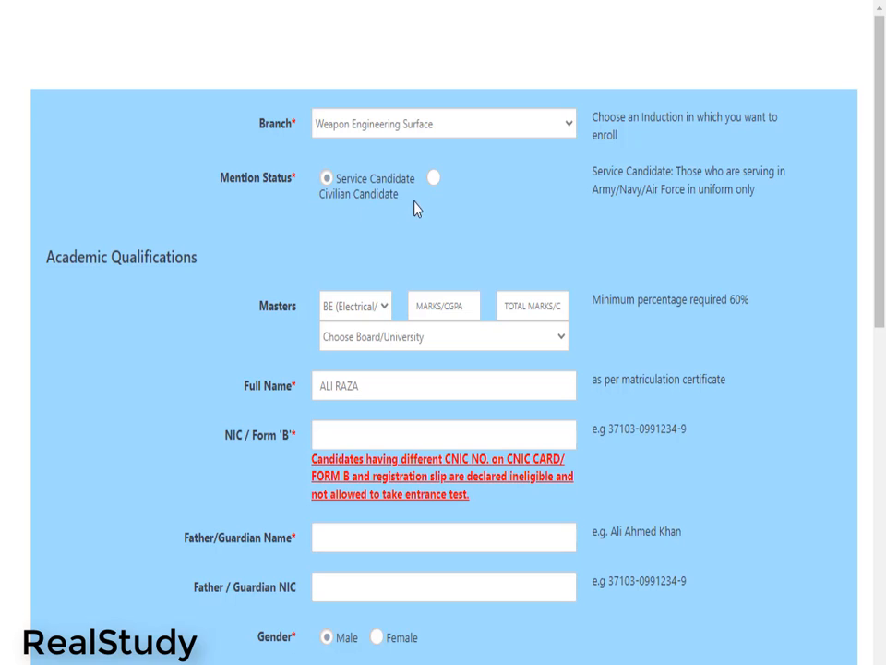
pyautogui.click(325, 180)
pyautogui.click(433, 179)
pyautogui.click(328, 180)
pyautogui.scroll(-1, 392, 280)
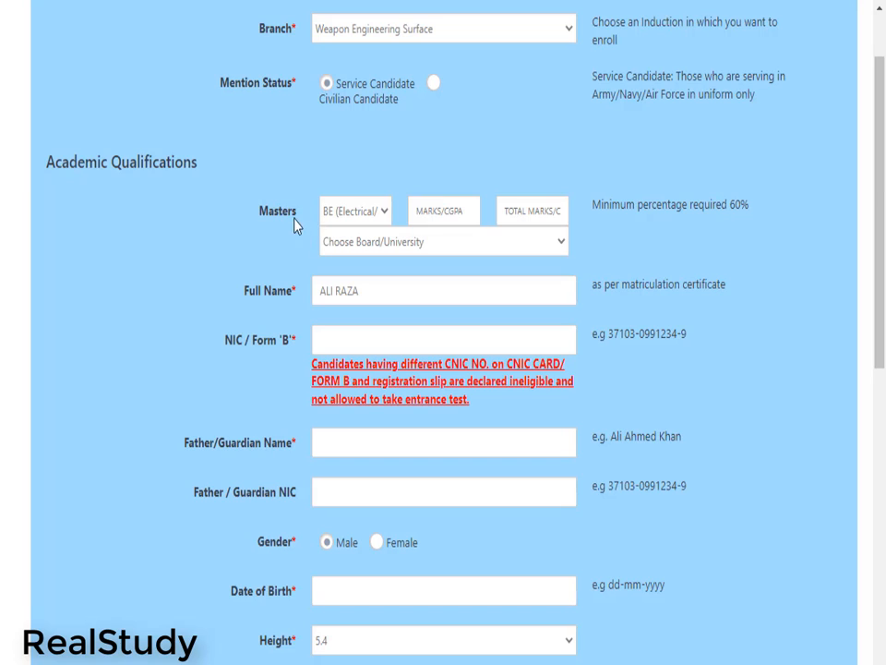
pyautogui.moveTo(242, 293); pyautogui.dragTo(301, 296)
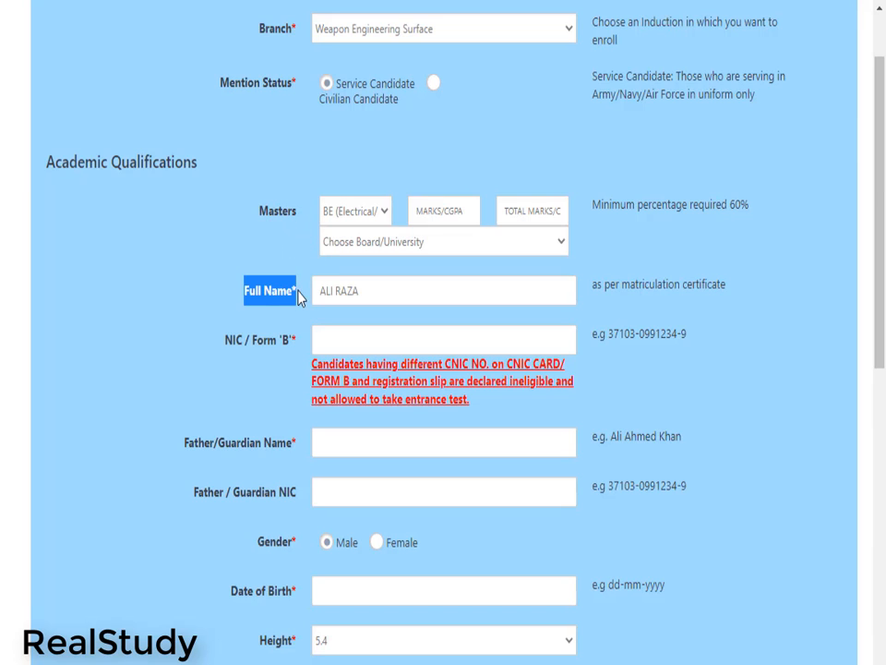
pyautogui.moveTo(373, 293); pyautogui.dragTo(315, 294)
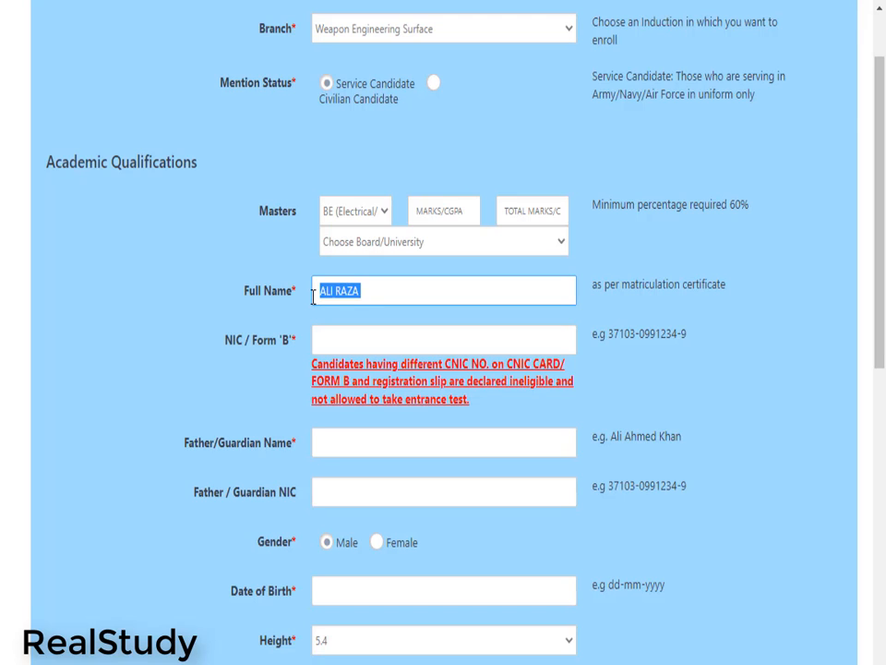
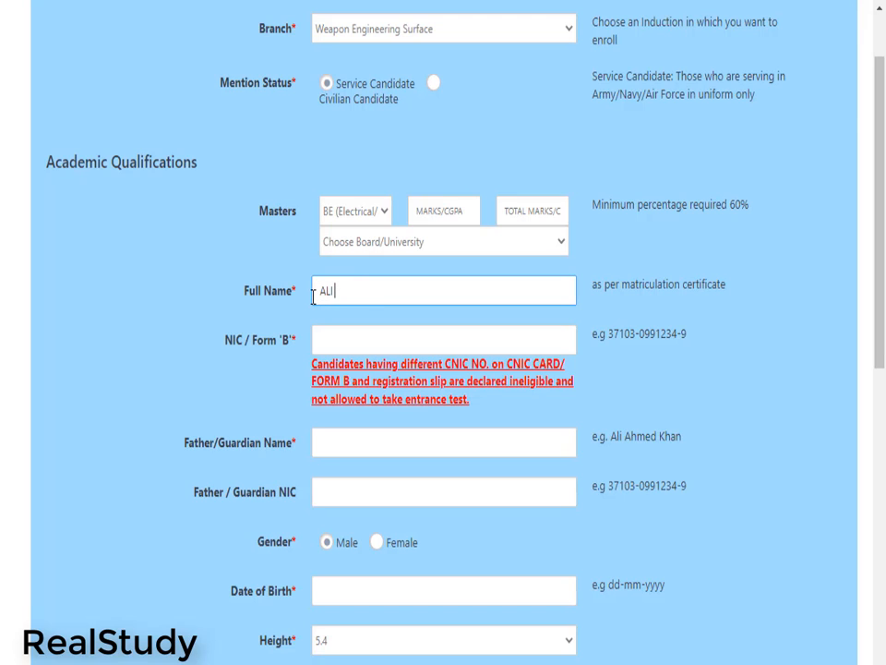
pyautogui.click(339, 341)
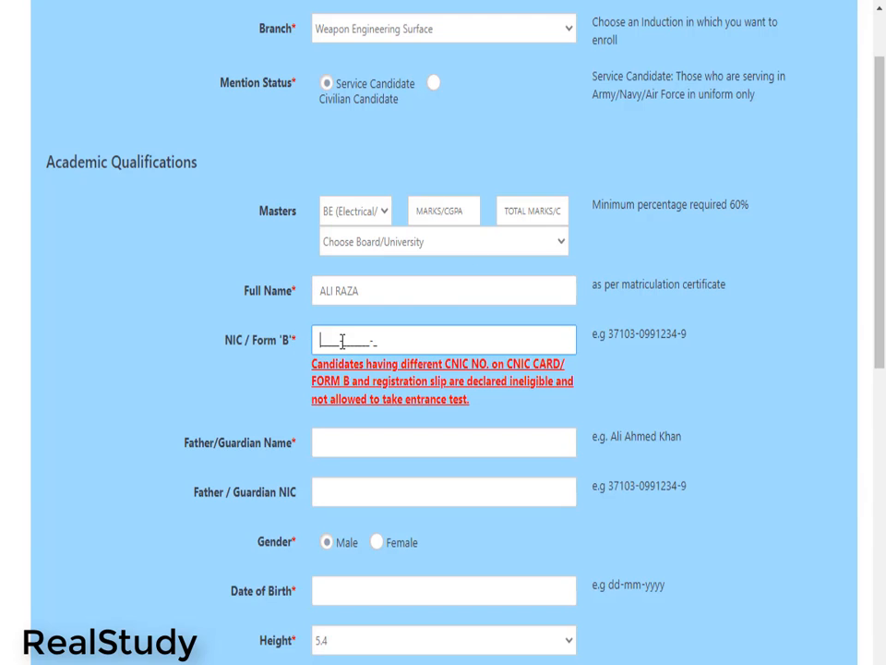
pyautogui.doubleClick(290, 341)
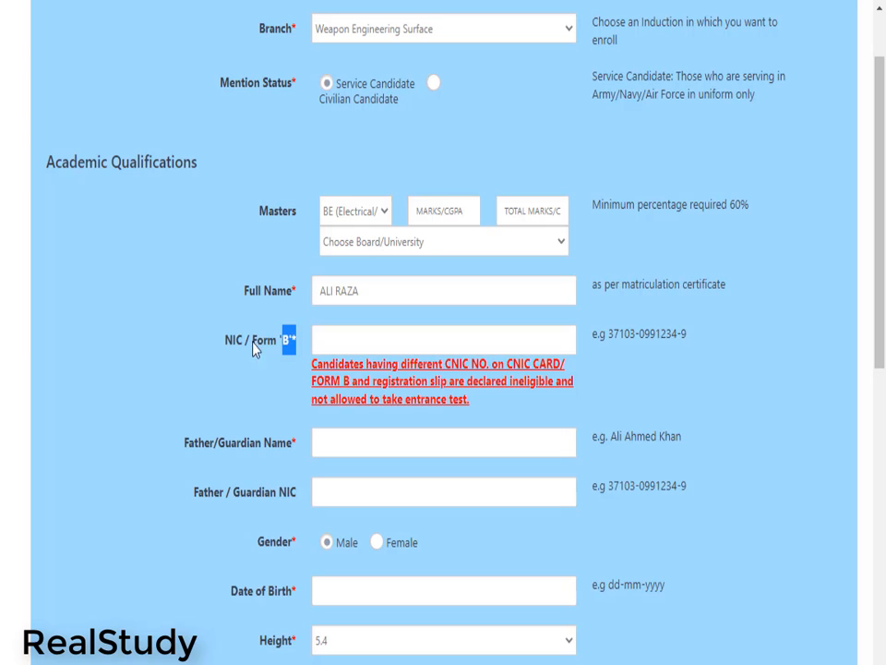
pyautogui.moveTo(236, 351); pyautogui.dragTo(313, 350)
pyautogui.click(341, 338)
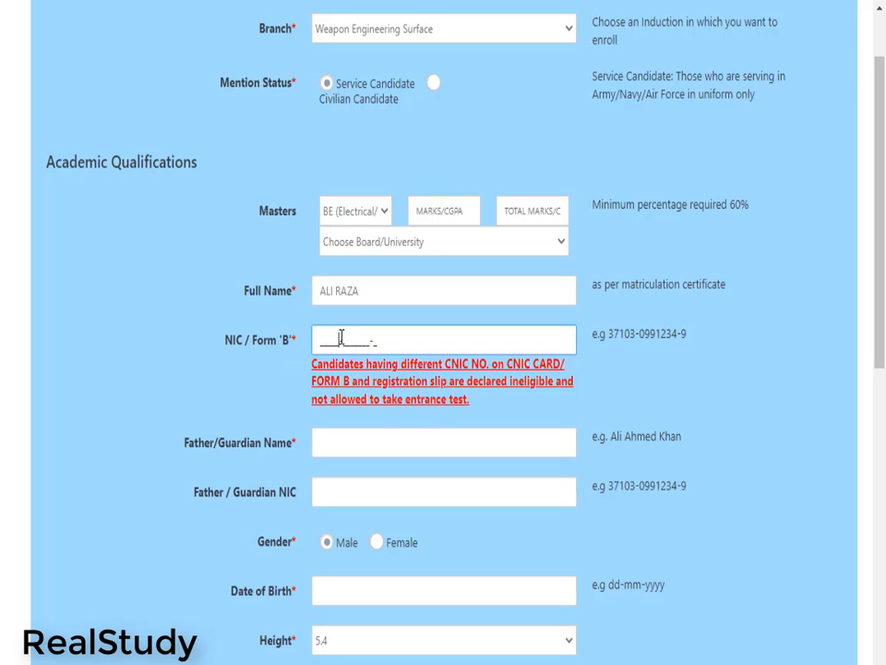
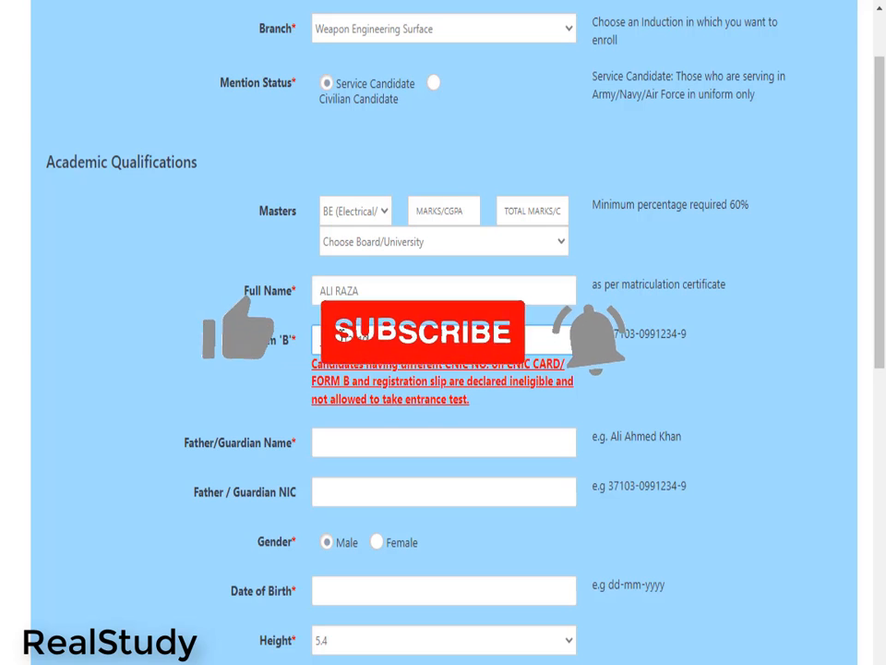
pyautogui.tripleClick(323, 340)
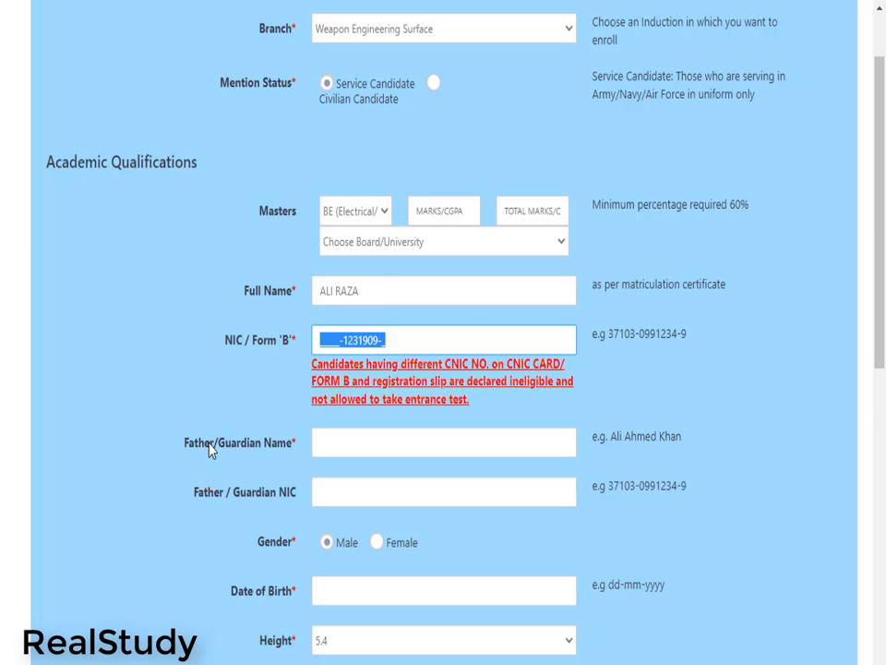
pyautogui.scroll(-1, 211, 448)
pyautogui.moveTo(183, 350); pyautogui.dragTo(296, 358)
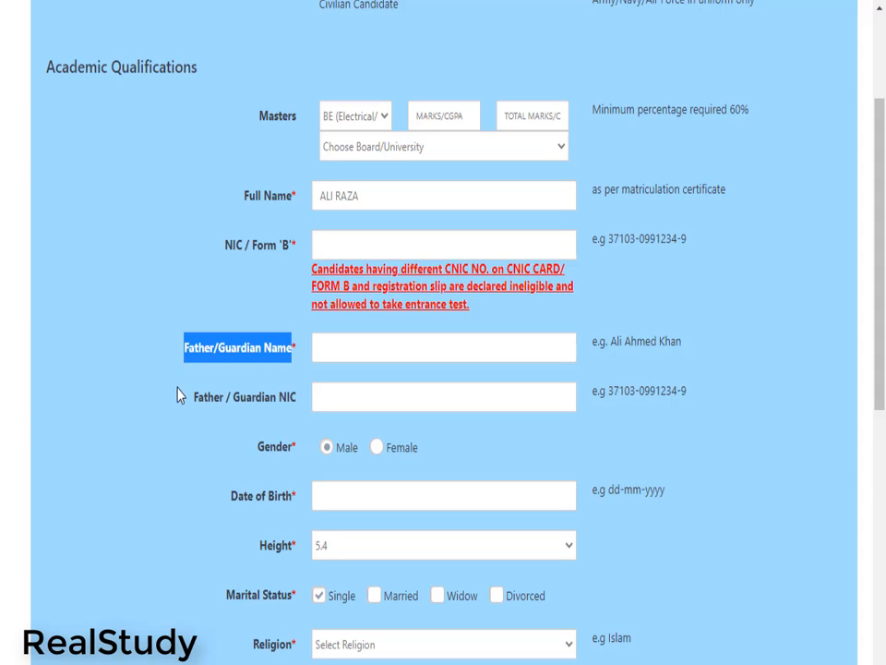
pyautogui.click(356, 349)
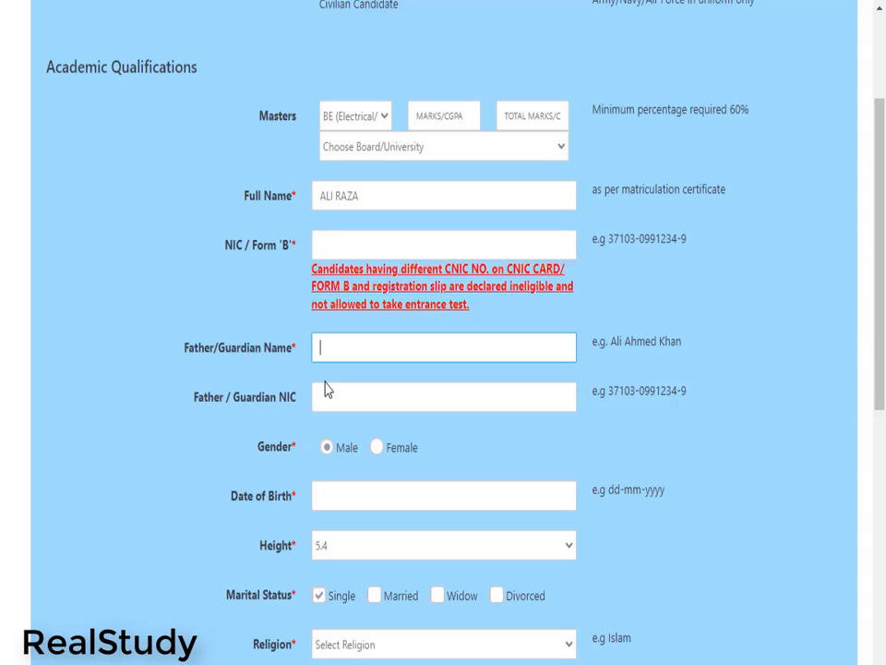
pyautogui.click(189, 399)
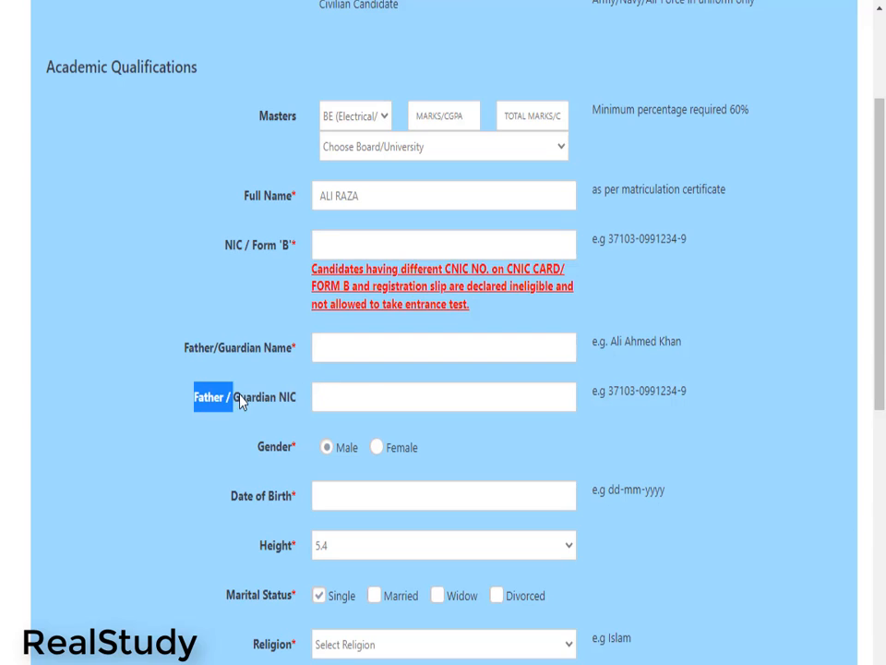
pyautogui.click(368, 396)
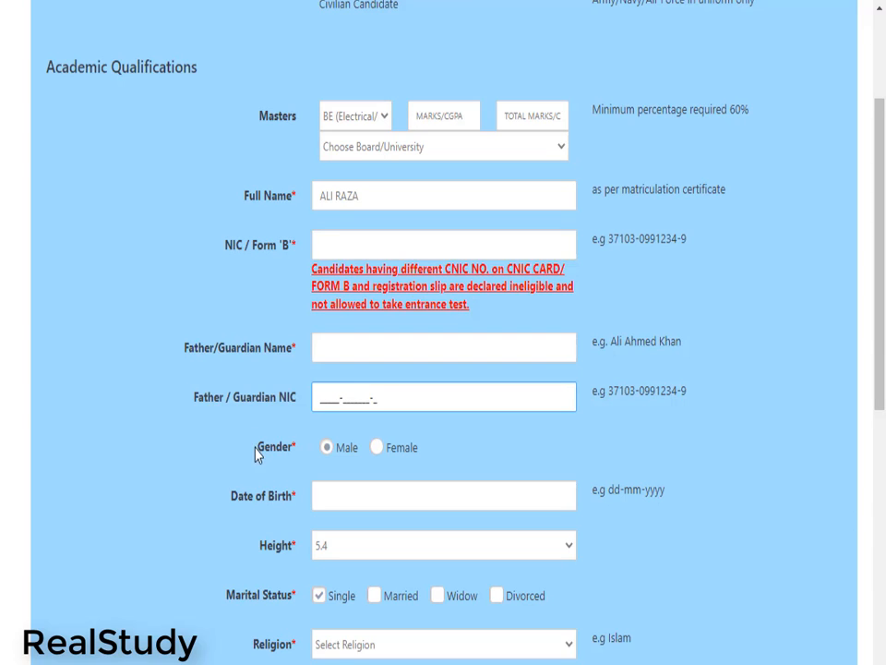
pyautogui.scroll(-1, 321, 412)
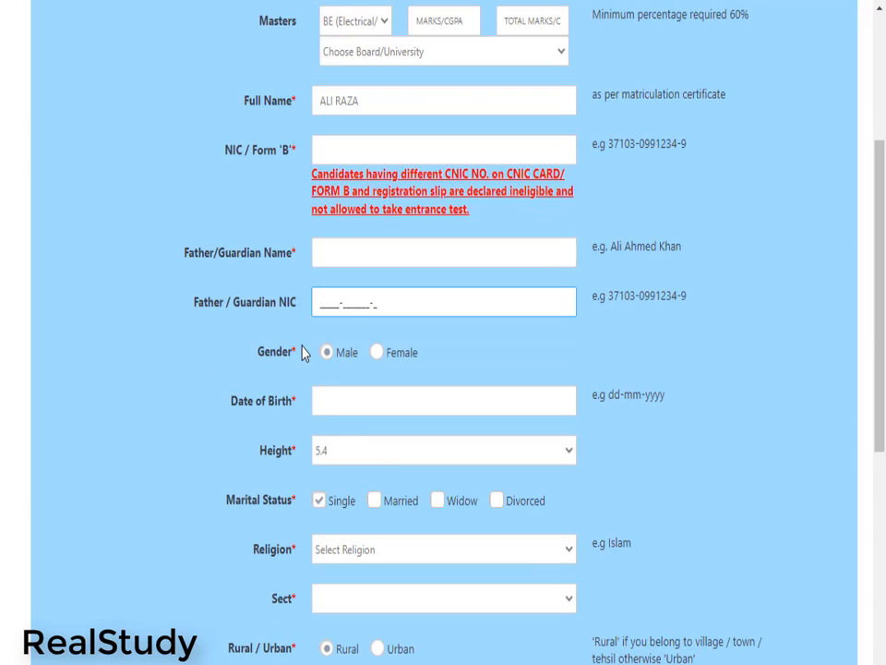
pyautogui.write('46')
pyautogui.click(377, 354)
pyautogui.click(327, 355)
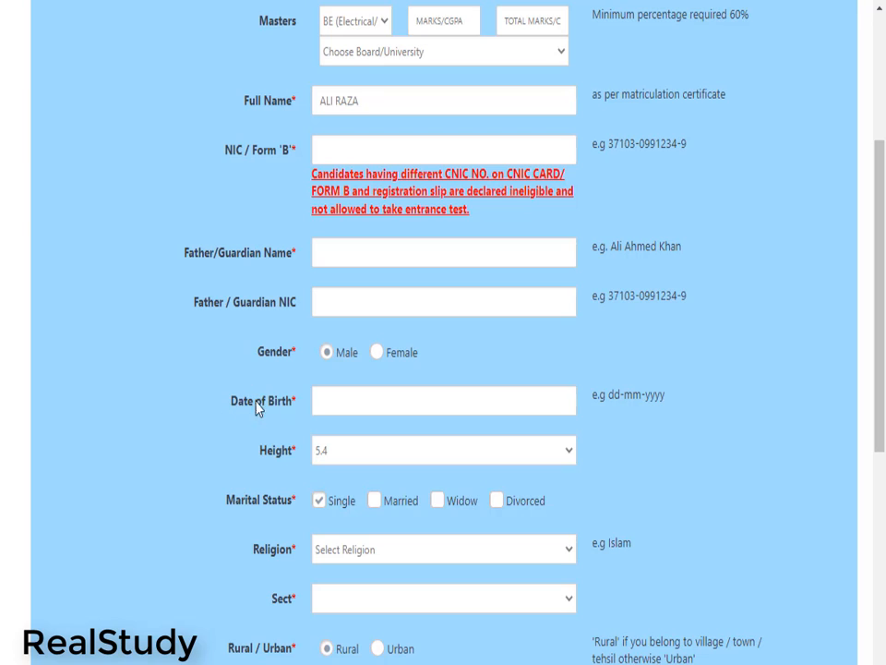
pyautogui.moveTo(230, 403); pyautogui.dragTo(300, 403)
pyautogui.click(334, 405)
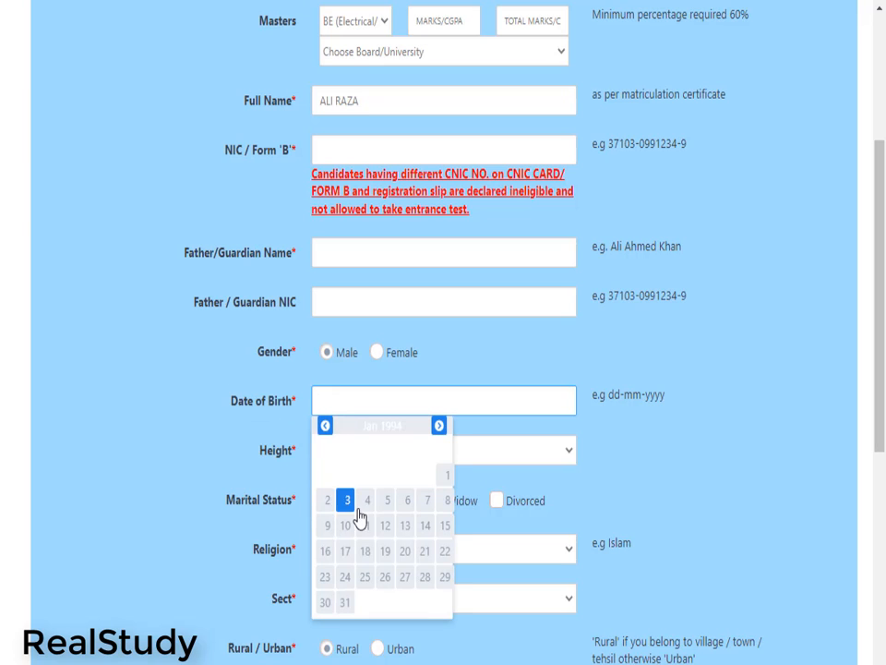
pyautogui.click(388, 510)
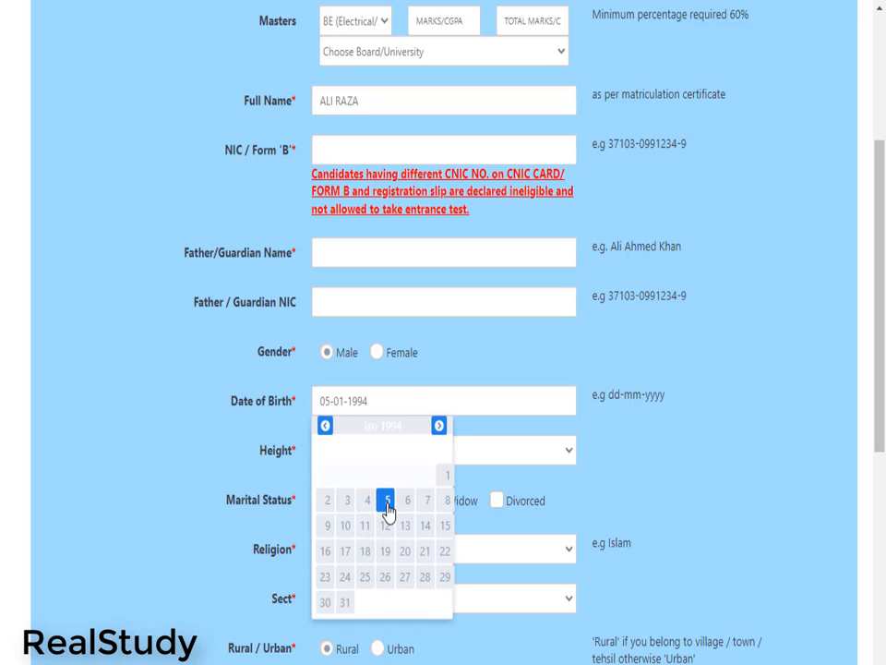
pyautogui.click(349, 403)
pyautogui.press('BackSpace')
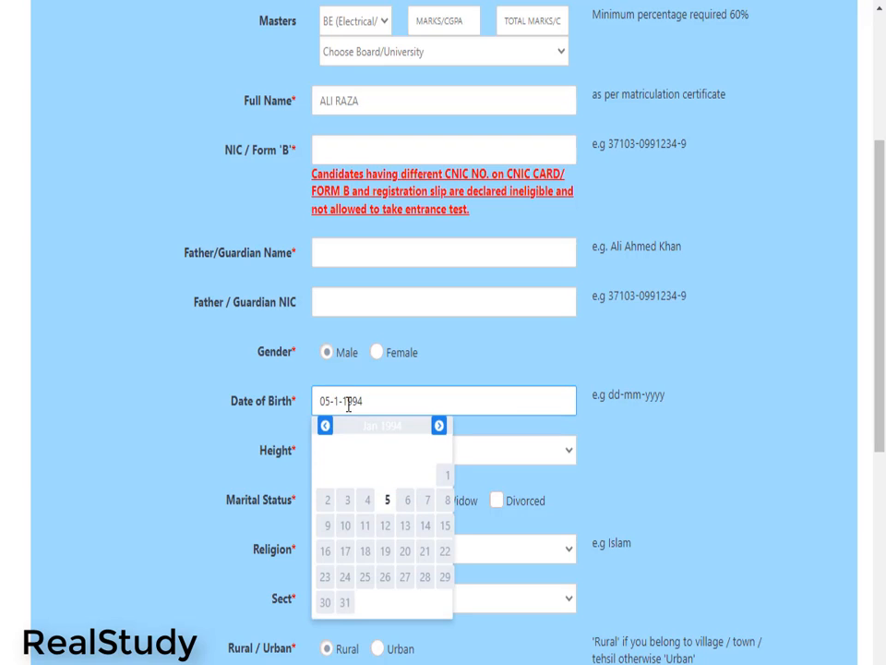
pyautogui.write('0')
pyautogui.press('BackSpace')
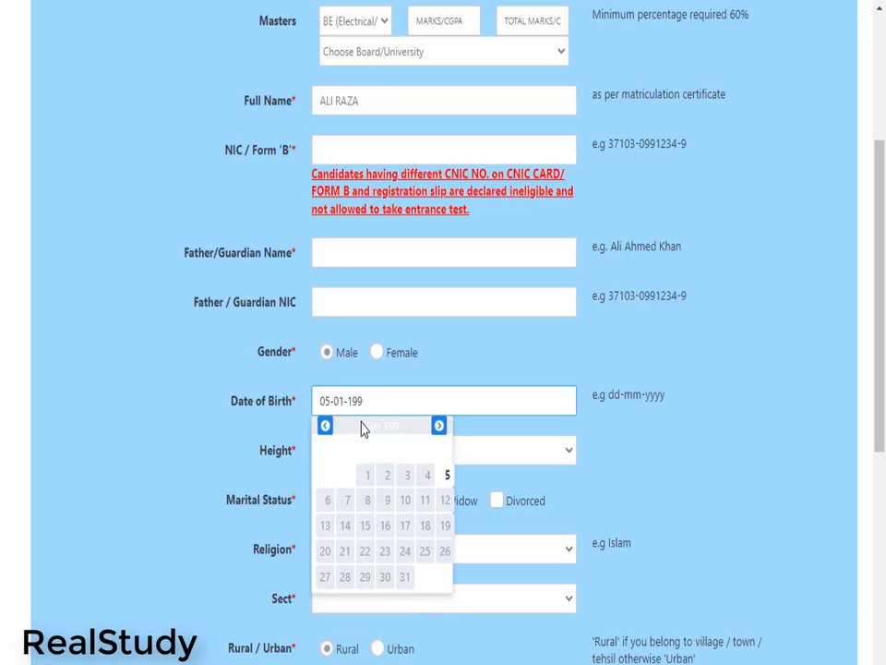
pyautogui.write('8')
pyautogui.click(190, 449)
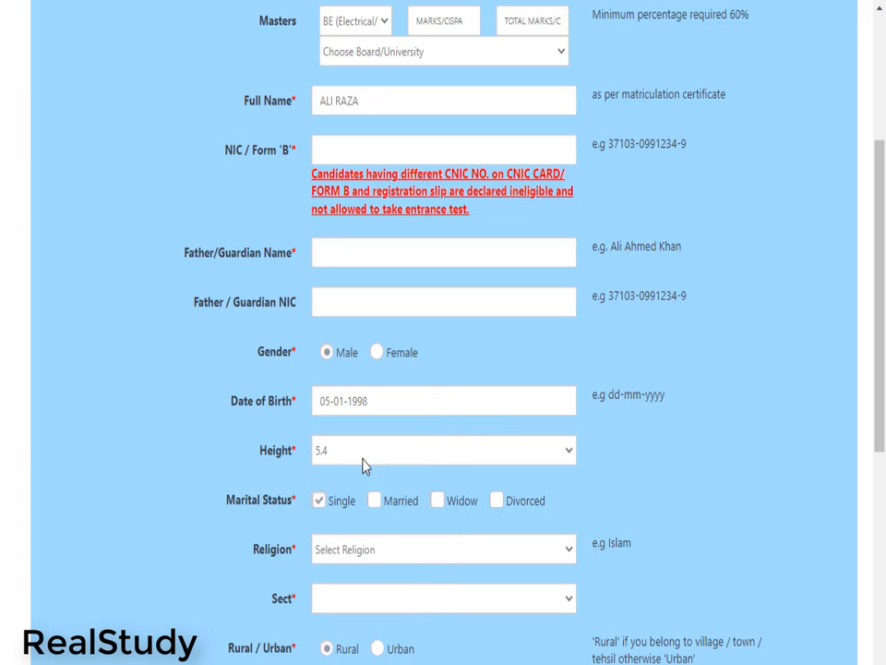
pyautogui.click(411, 454)
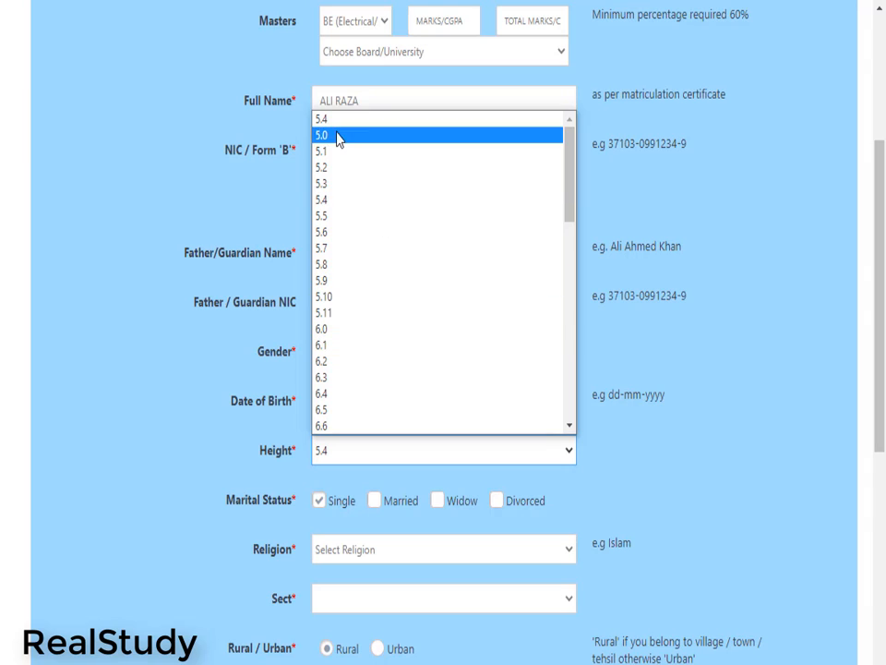
# Keep height at 5.4 and leave only Single ticked under Marital Status
pyautogui.click(569, 453)
pyautogui.click(568, 452)
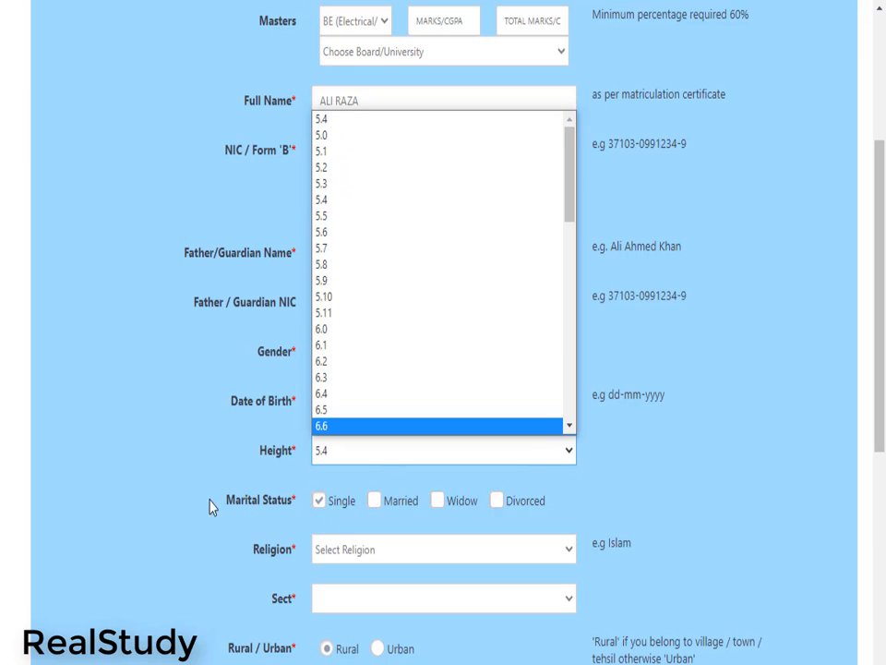
pyautogui.moveTo(209, 500); pyautogui.dragTo(419, 515)
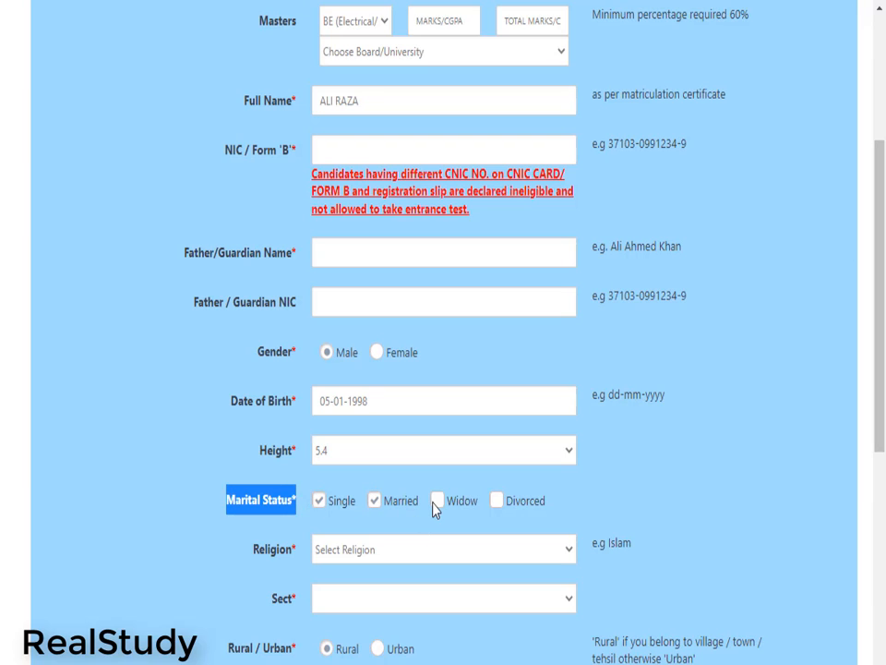
pyautogui.click(496, 501)
pyautogui.click(438, 502)
pyautogui.click(320, 501)
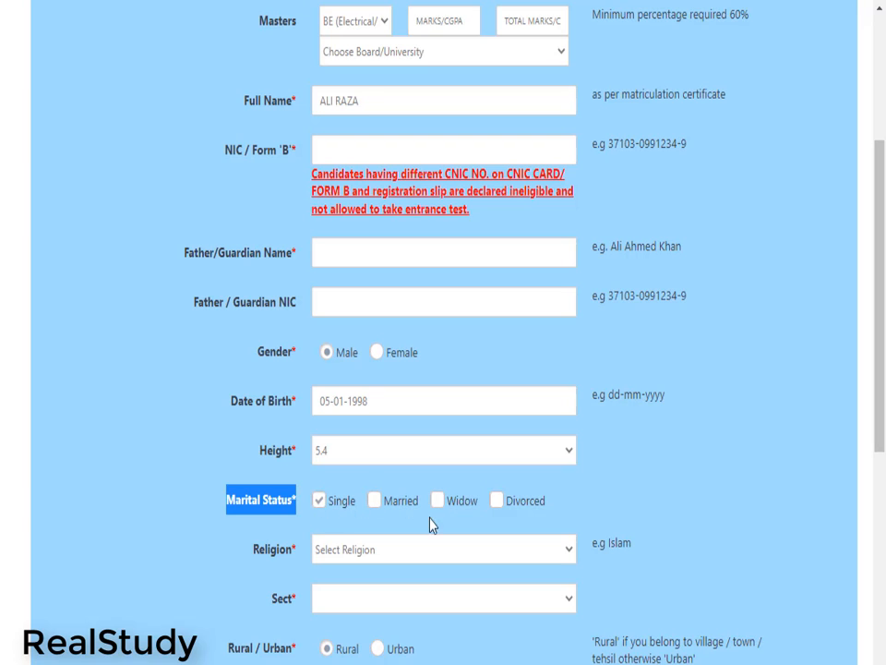
pyautogui.click(210, 560)
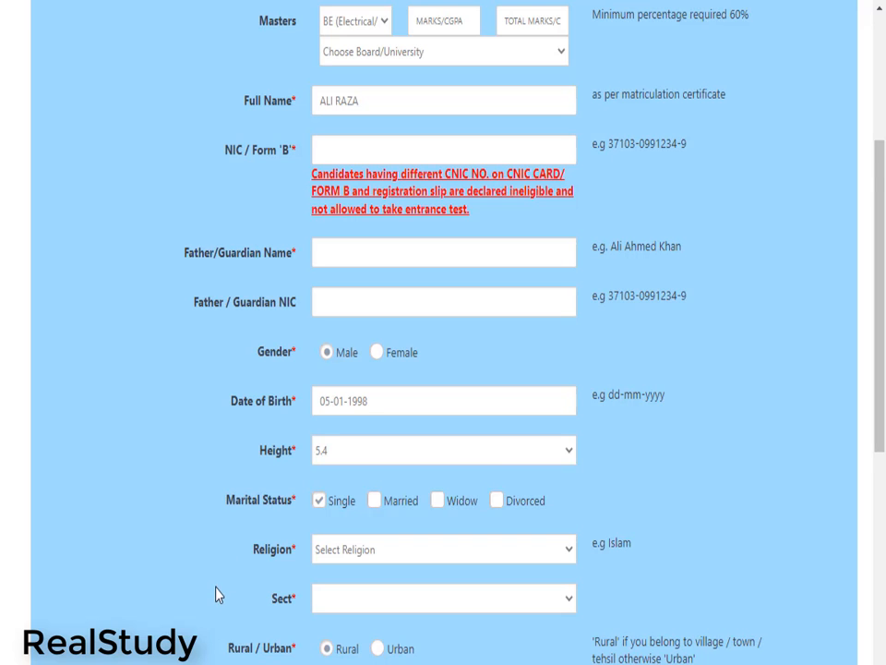
pyautogui.scroll(-1, 221, 591)
# Check the Domicile District dropdown, which offers no choices, leaving it empty
pyautogui.scroll(-1, 240, 586)
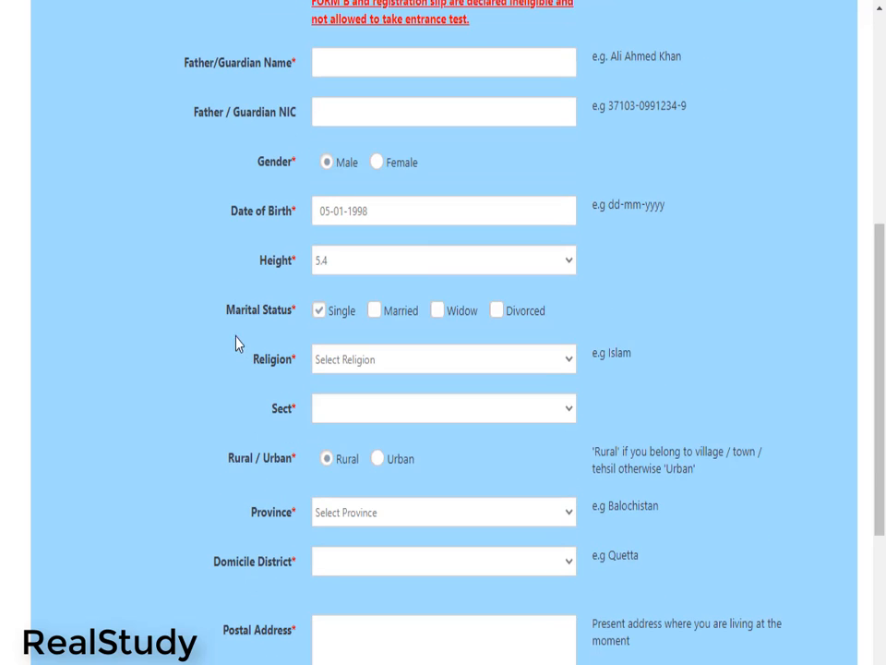
pyautogui.moveTo(237, 343); pyautogui.dragTo(259, 608)
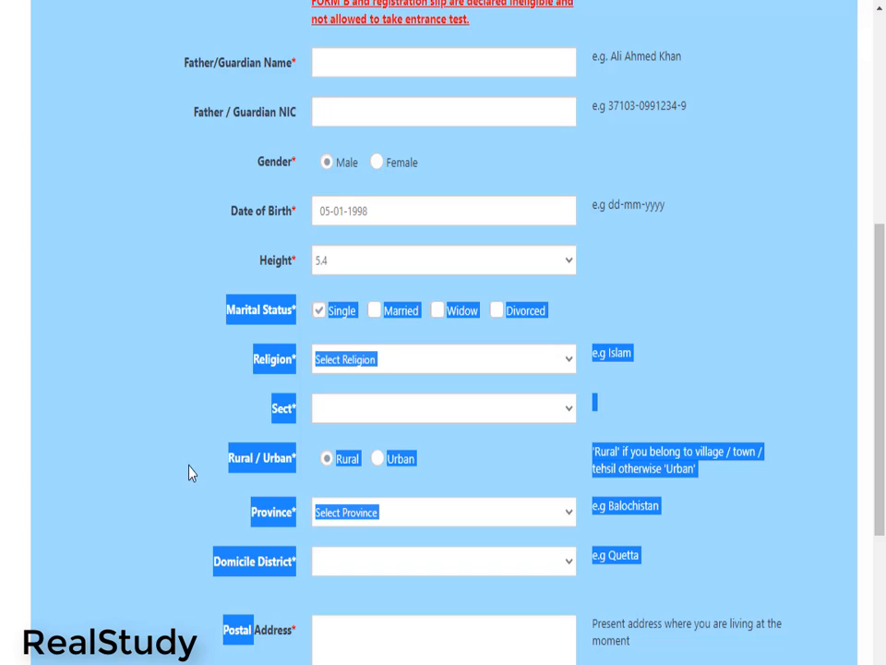
pyautogui.moveTo(143, 475); pyautogui.dragTo(154, 506)
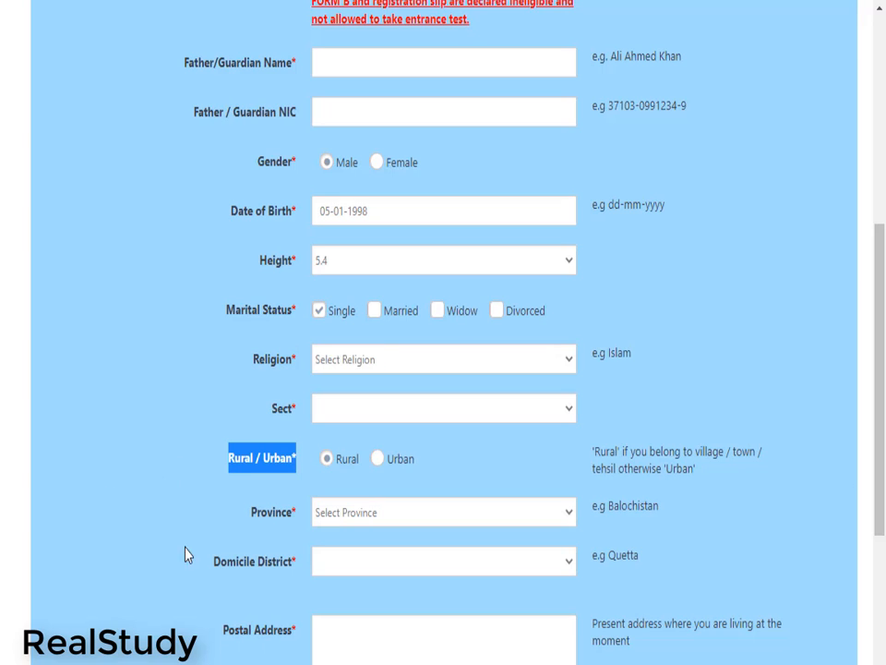
pyautogui.moveTo(194, 574); pyautogui.dragTo(347, 570)
pyautogui.click(347, 570)
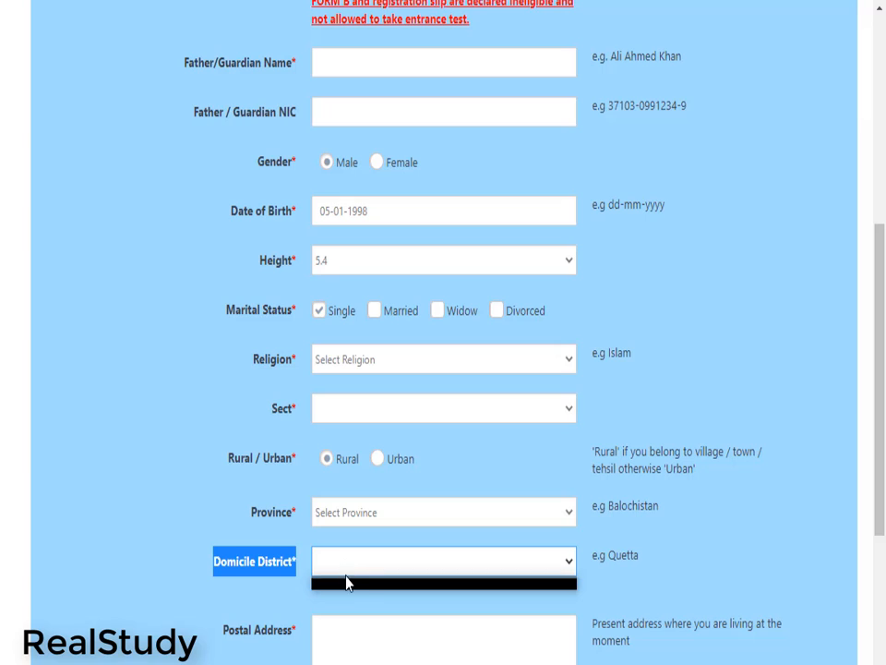
pyautogui.click(568, 565)
pyautogui.click(505, 575)
pyautogui.click(486, 575)
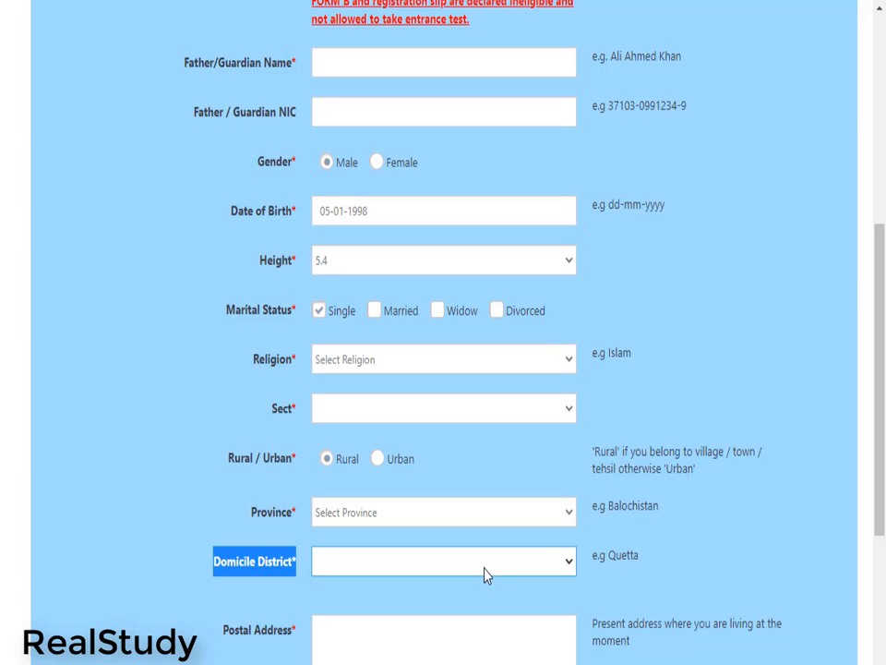
pyautogui.click(459, 569)
pyautogui.click(456, 571)
pyautogui.scroll(-1, 270, 642)
pyautogui.scroll(-1, 274, 643)
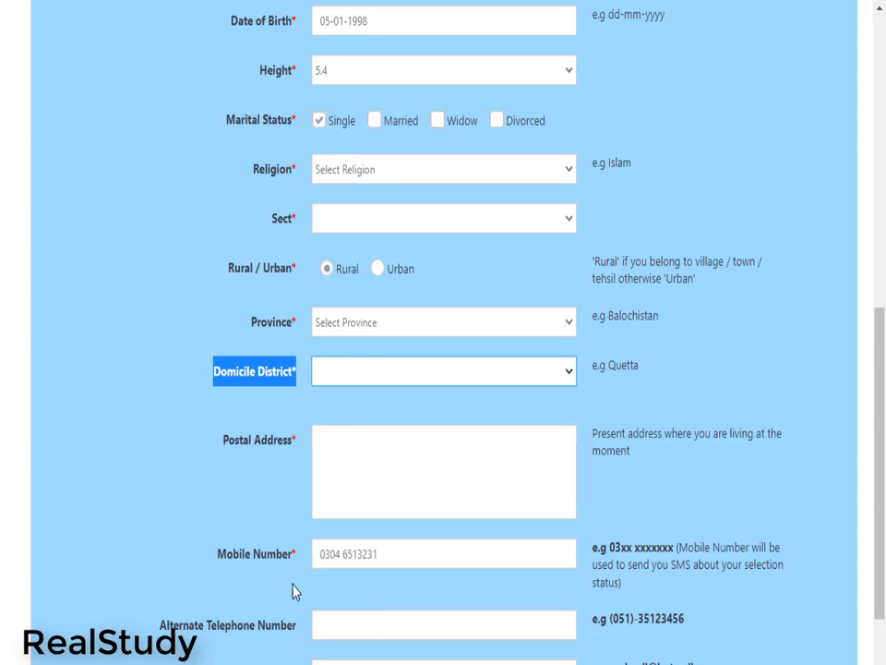
# Enter 'adfg' as a placeholder postal address
pyautogui.click(344, 503)
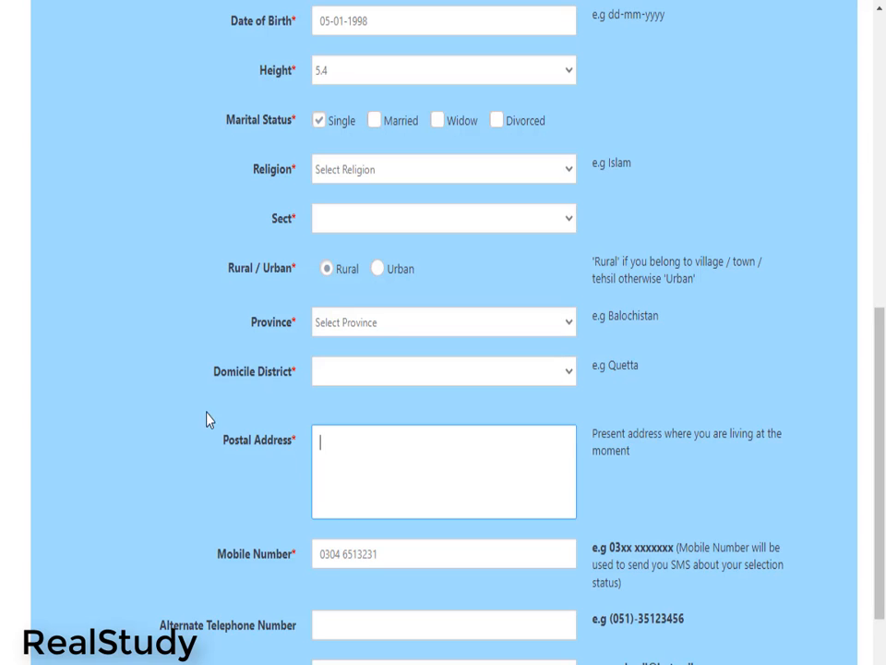
pyautogui.moveTo(214, 372); pyautogui.dragTo(286, 369)
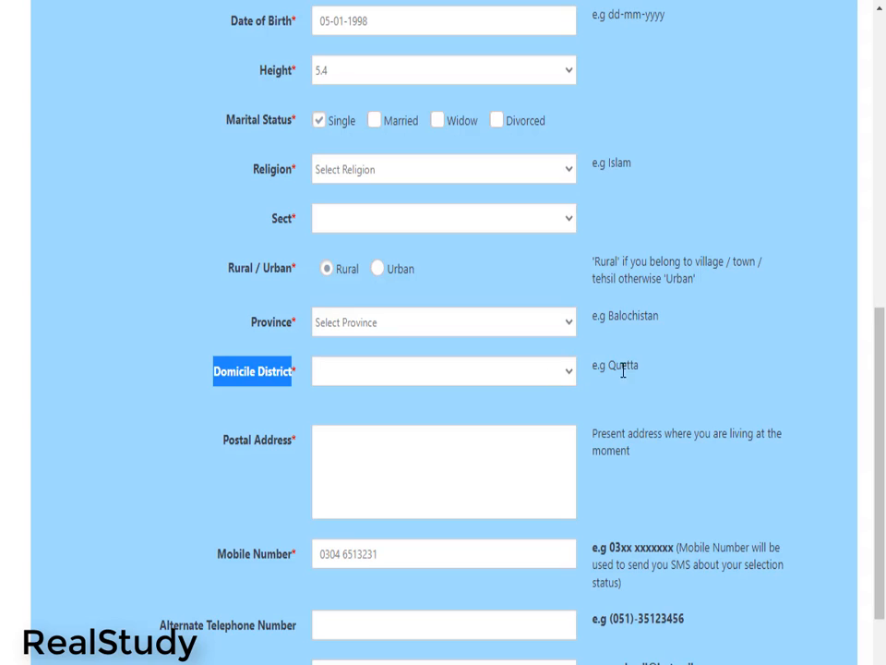
pyautogui.moveTo(637, 365); pyautogui.dragTo(593, 367)
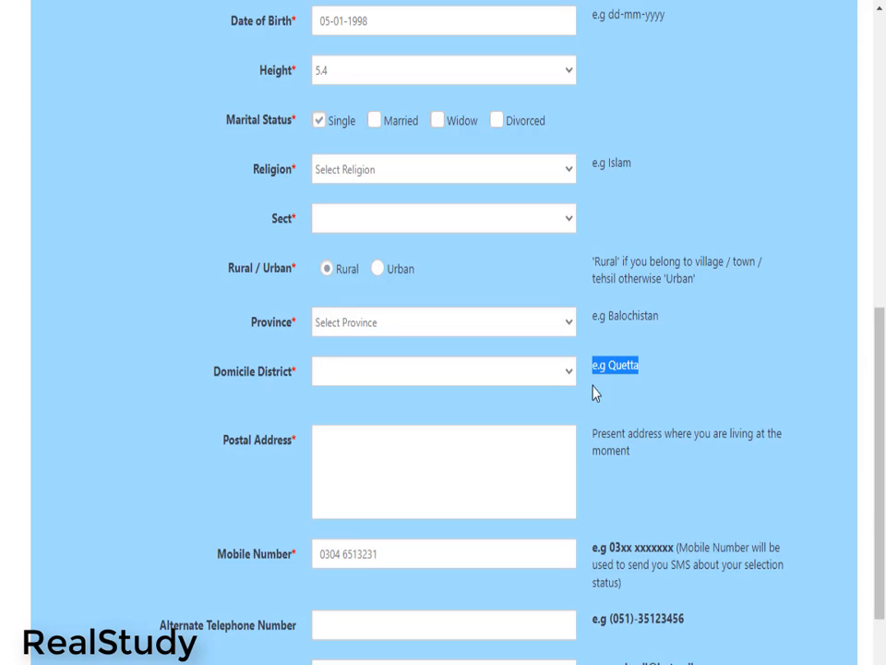
pyautogui.click(197, 398)
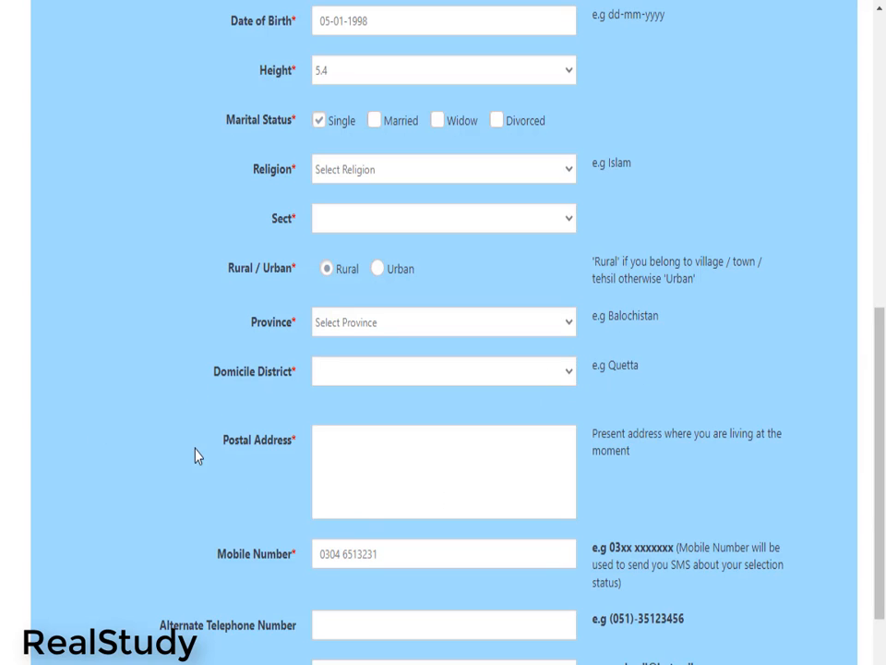
pyautogui.tripleClick(263, 443)
pyautogui.click(364, 472)
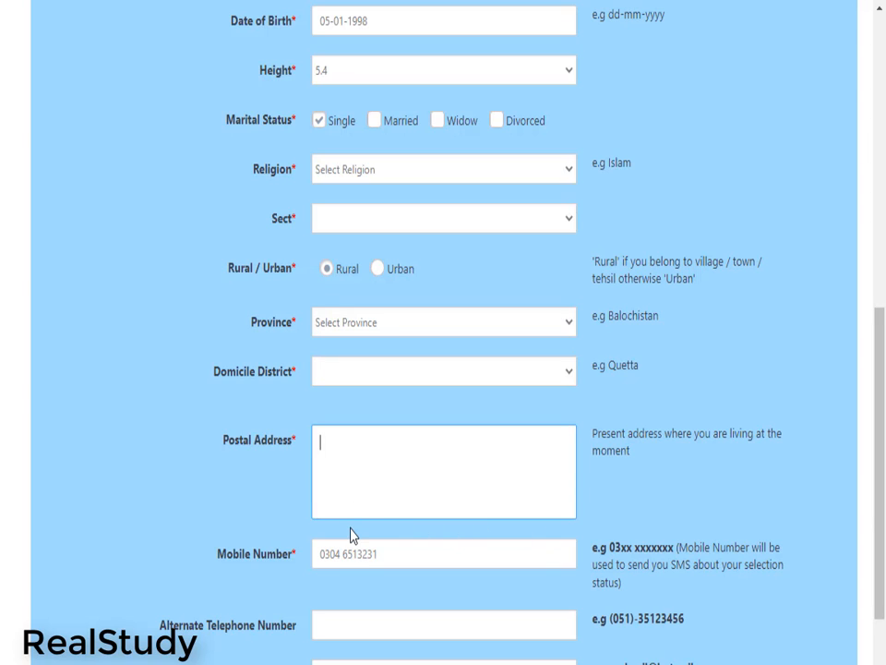
pyautogui.write('adfg')
# Clear the sample number from the Mobile Number field and type a new one
pyautogui.scroll(-2, 273, 573)
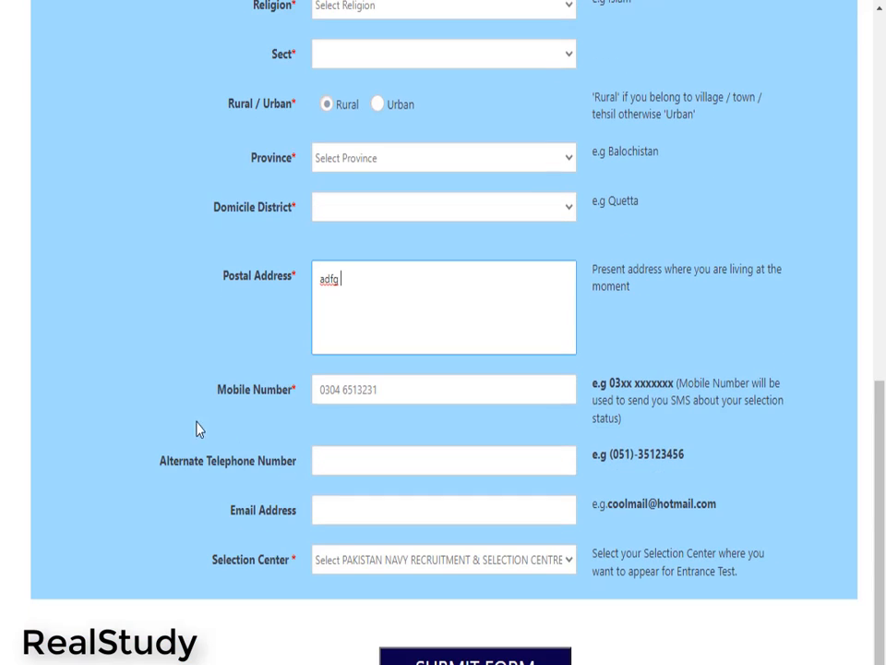
pyautogui.moveTo(217, 392); pyautogui.dragTo(400, 381)
pyautogui.moveTo(342, 391); pyautogui.dragTo(250, 404)
pyautogui.click(315, 396)
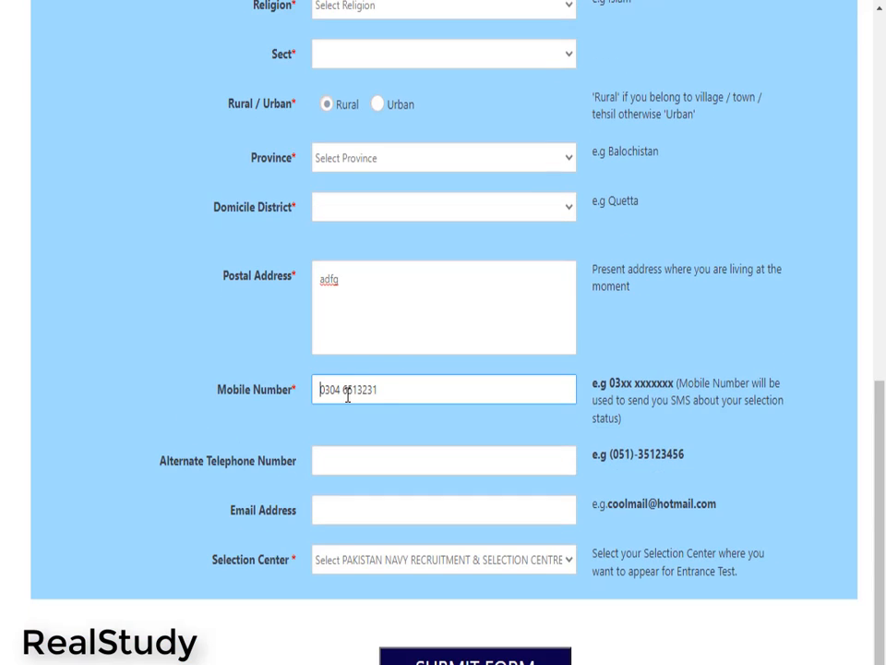
pyautogui.moveTo(349, 394); pyautogui.dragTo(395, 395)
pyautogui.press('BackSpace')
pyautogui.hotkey('ctrl', 'a')
pyautogui.press('BackSpace')
pyautogui.write('0303 6454')
# Type the placeholder letters 'GGFGFH' into the Email Address field
pyautogui.moveTo(291, 395); pyautogui.dragTo(154, 467)
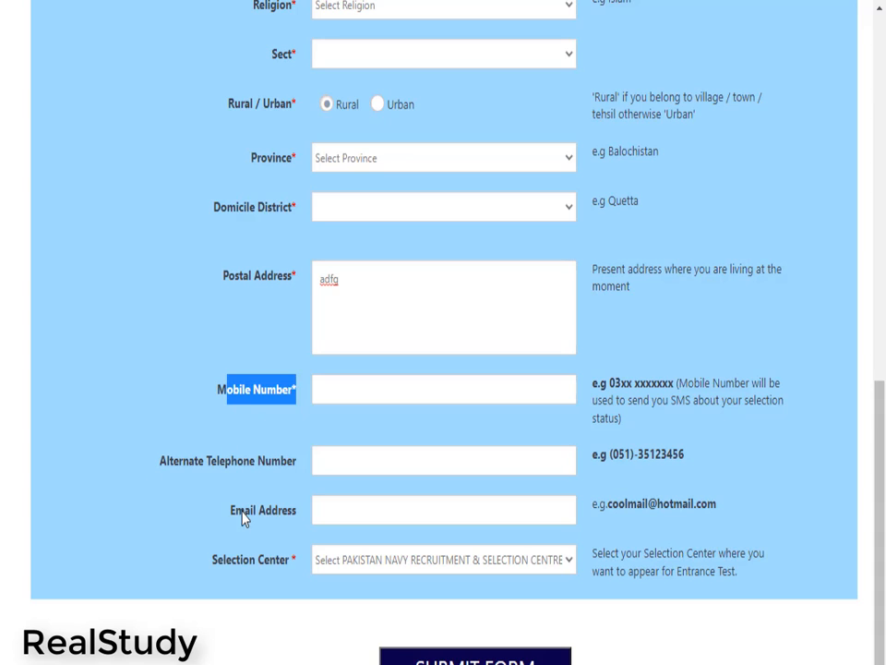
pyautogui.moveTo(230, 512); pyautogui.dragTo(307, 519)
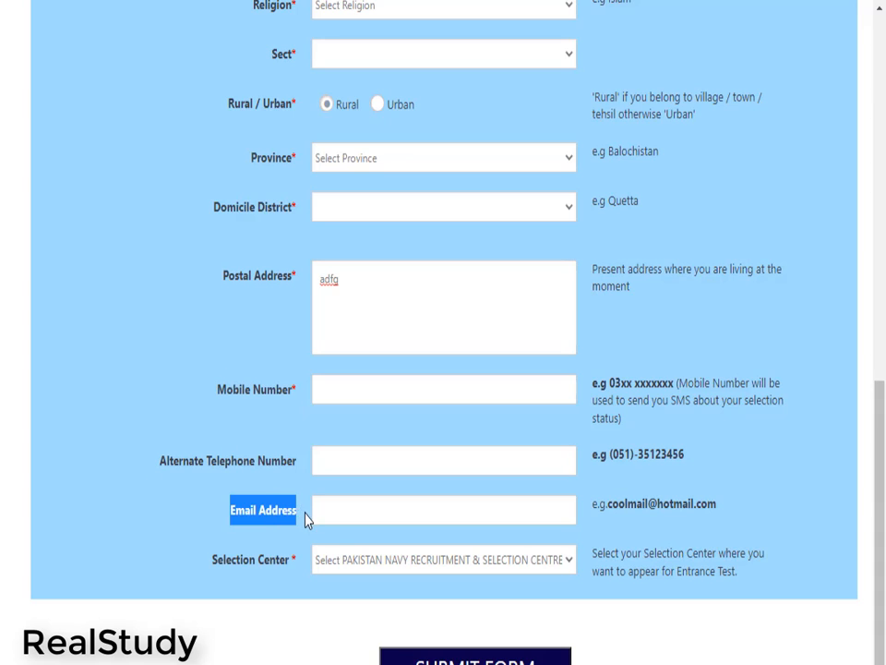
pyautogui.click(344, 513)
pyautogui.write('GG')
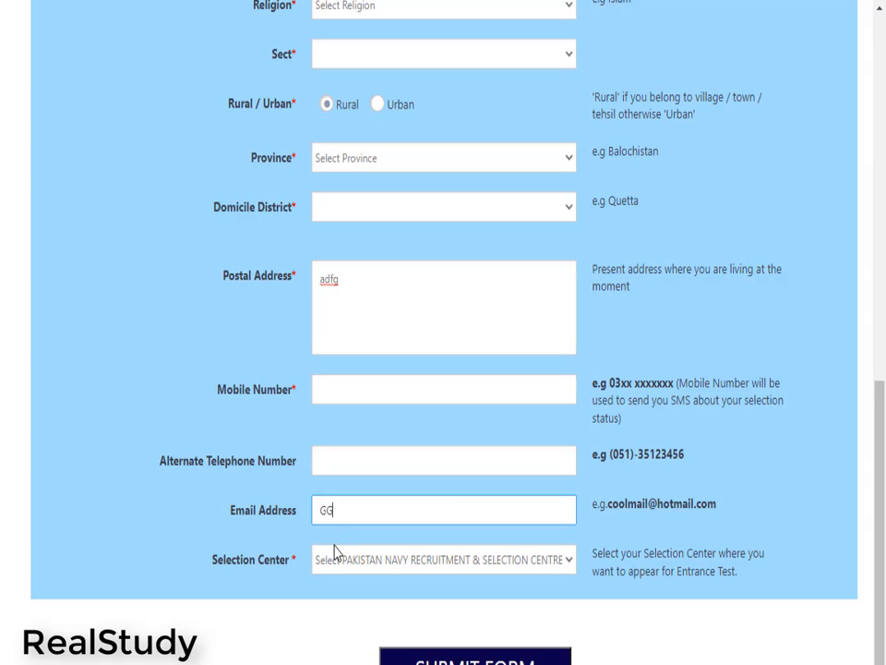
pyautogui.write('FGFHJ')
pyautogui.click(398, 558)
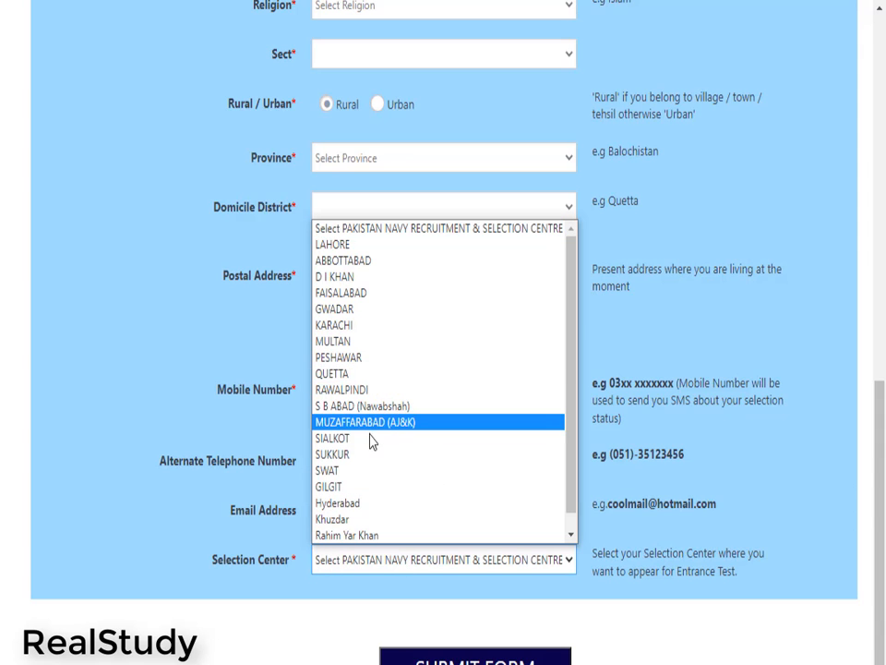
# Choose LAHORE as the Selection Center and acknowledge the cannot-be-changed warning
pyautogui.scroll(-1, 370, 443)
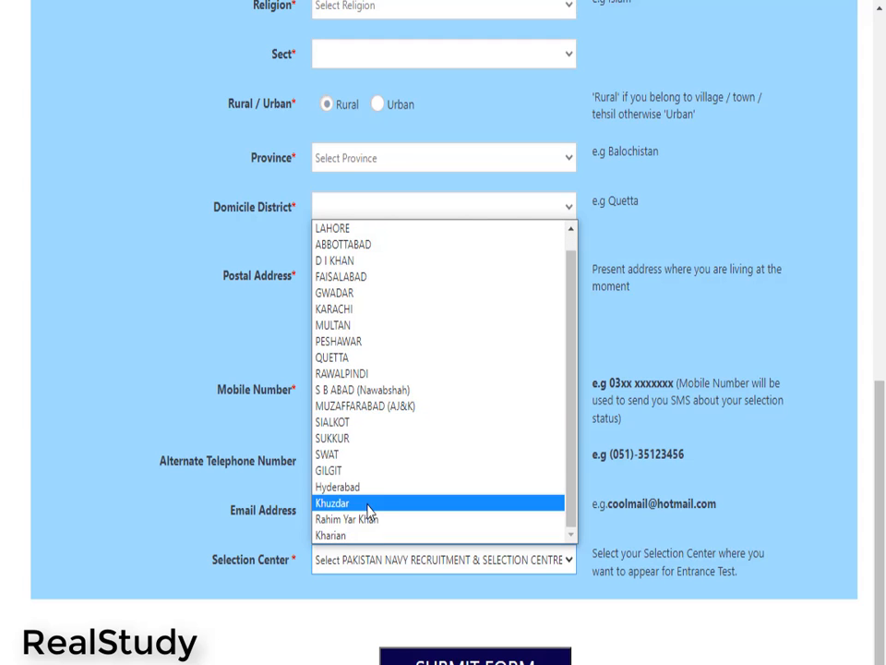
pyautogui.scroll(1, 369, 511)
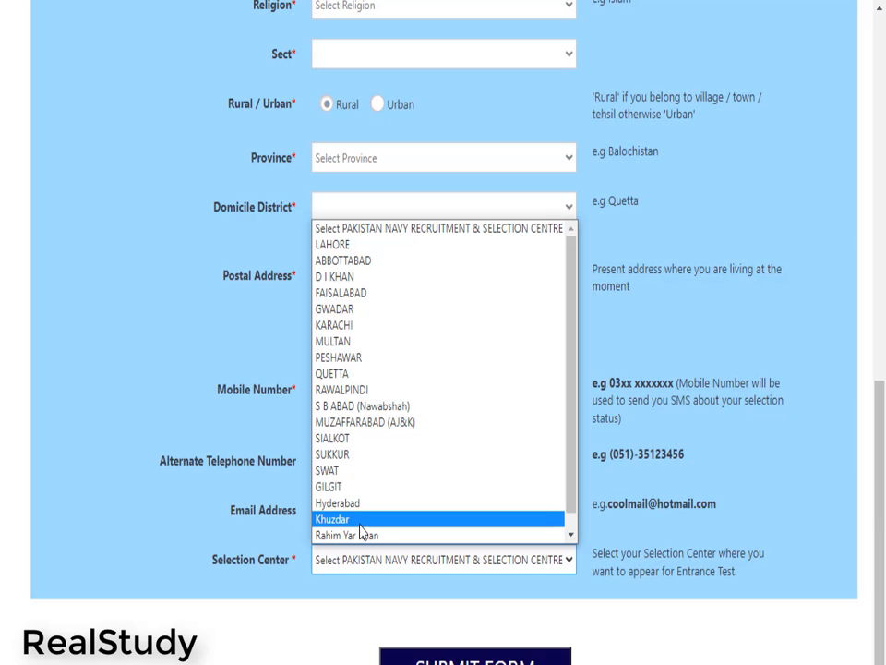
pyautogui.scroll(-1, 361, 533)
pyautogui.scroll(1, 369, 431)
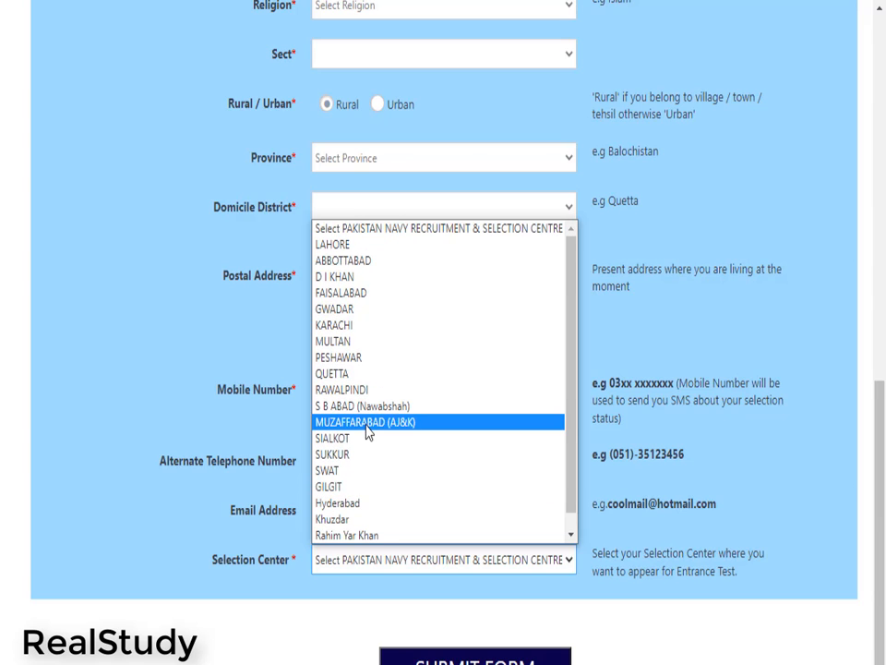
pyautogui.click(334, 244)
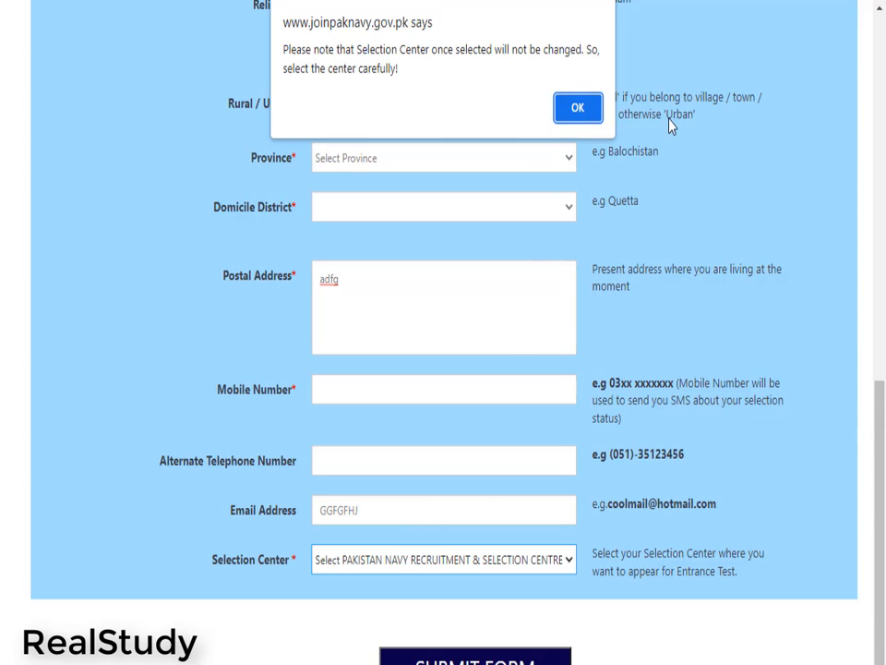
pyautogui.click(581, 111)
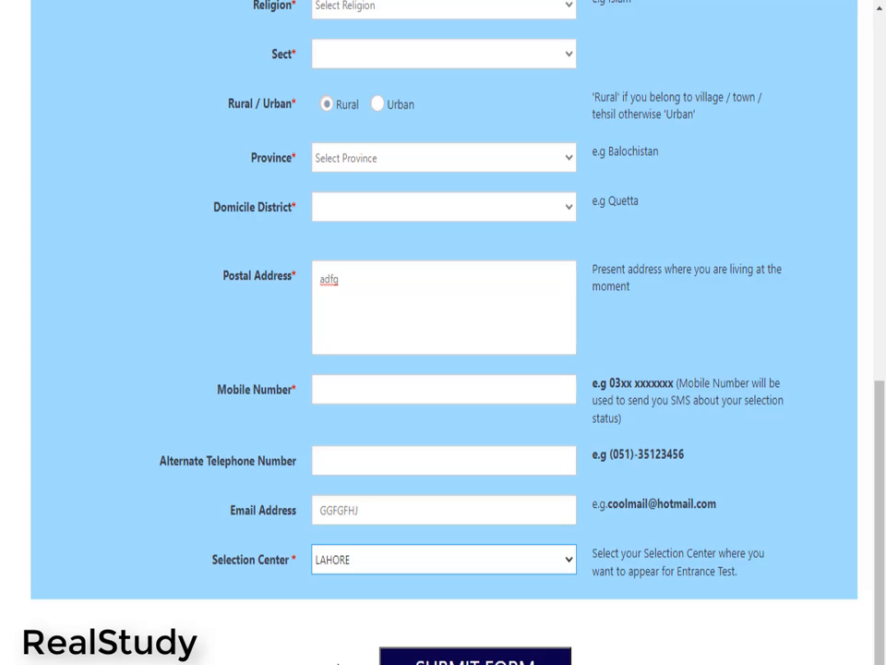
pyautogui.moveTo(445, 620); pyautogui.dragTo(360, 653)
# Delete the 'adfg' sample text from the Postal Address box
pyautogui.click(529, 661)
pyautogui.click(661, 641)
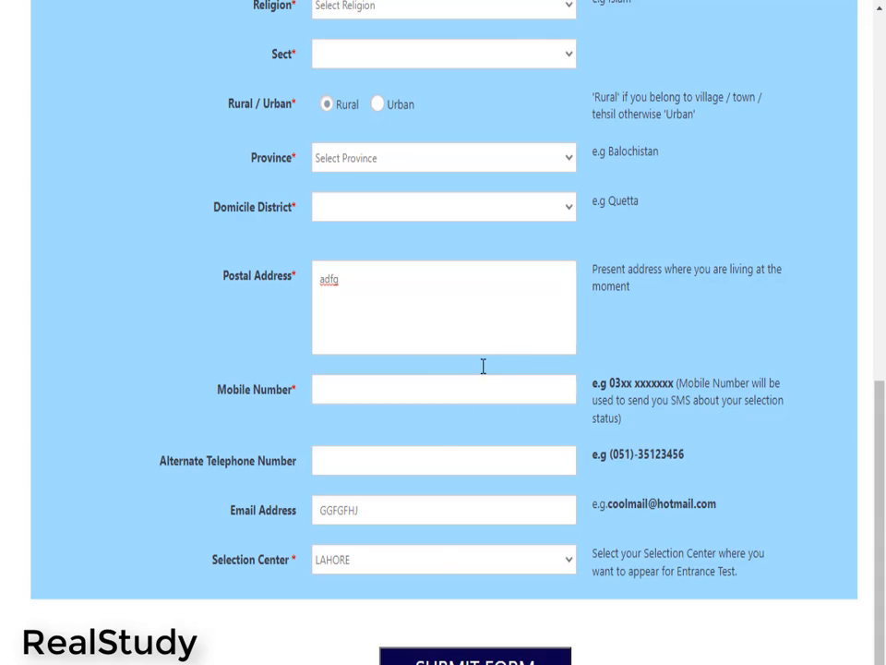
pyautogui.moveTo(356, 281); pyautogui.dragTo(289, 301)
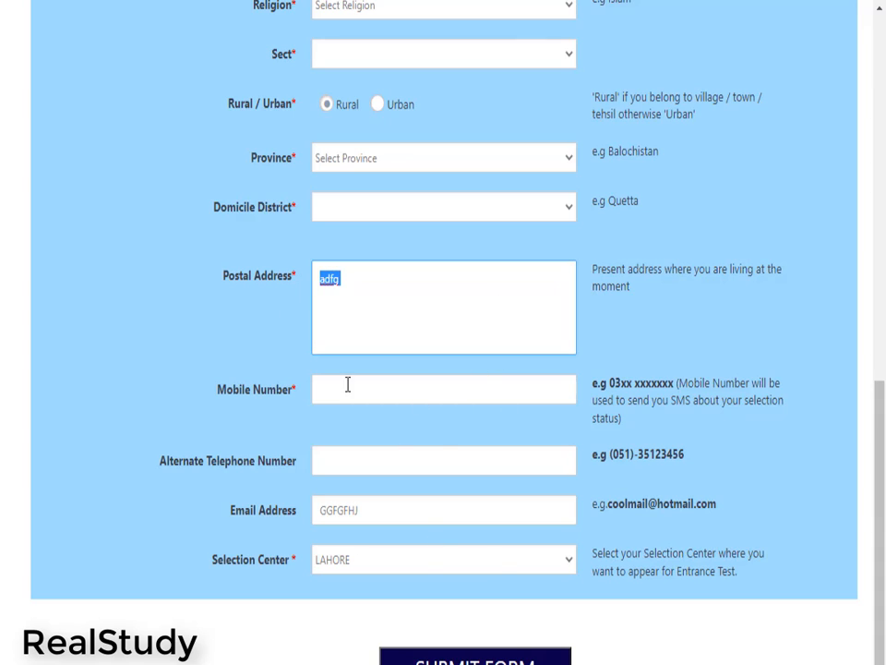
pyautogui.press('BackSpace')
pyautogui.tripleClick(513, 662)
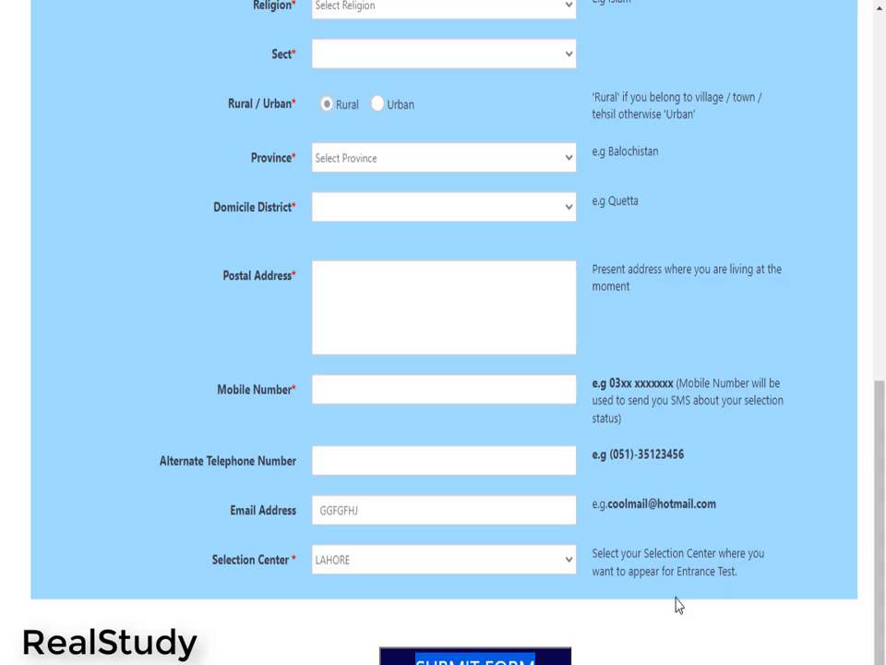